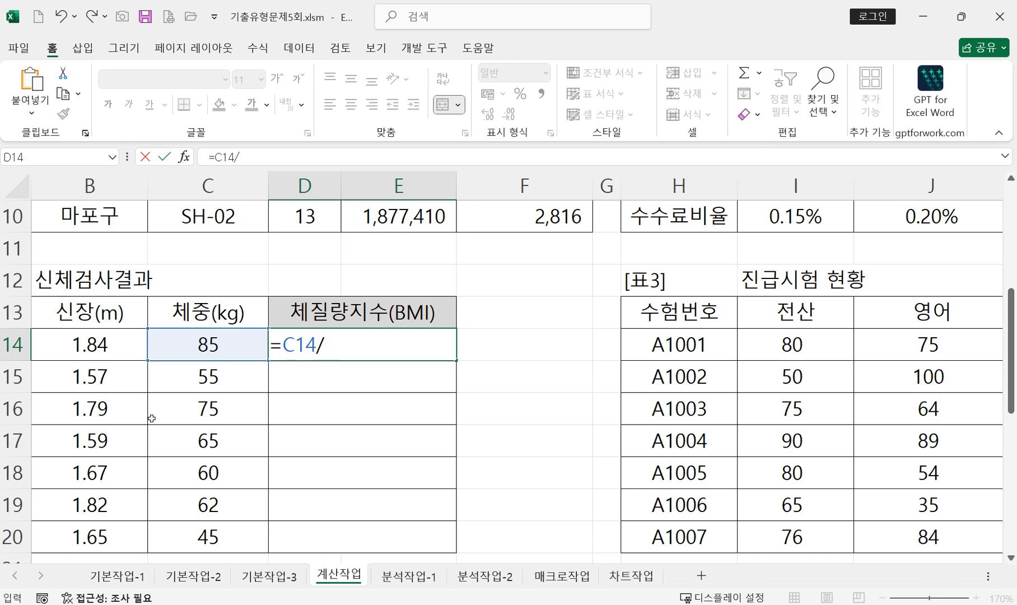
Step: Complete the BMI formula in D14 as =C14/POWER(B14,2), dividing weight by height squared
text(pow)
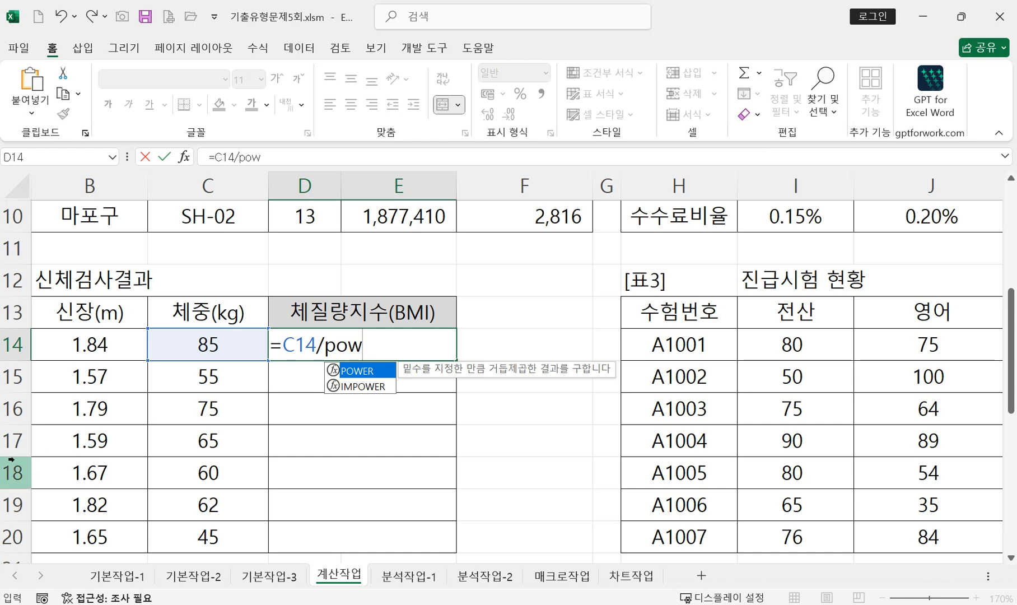
double_click(371, 372)
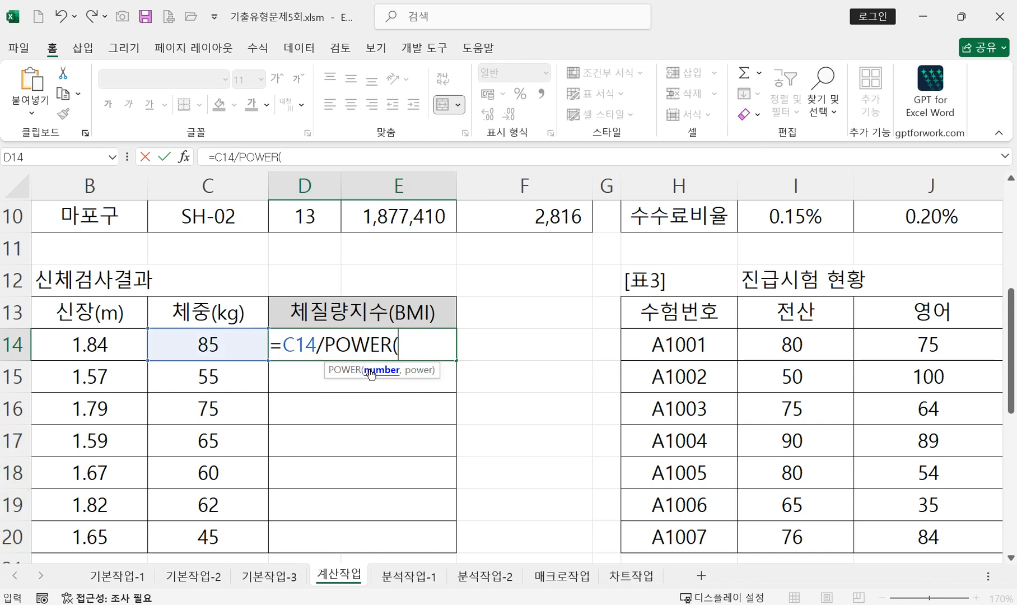
click(98, 344)
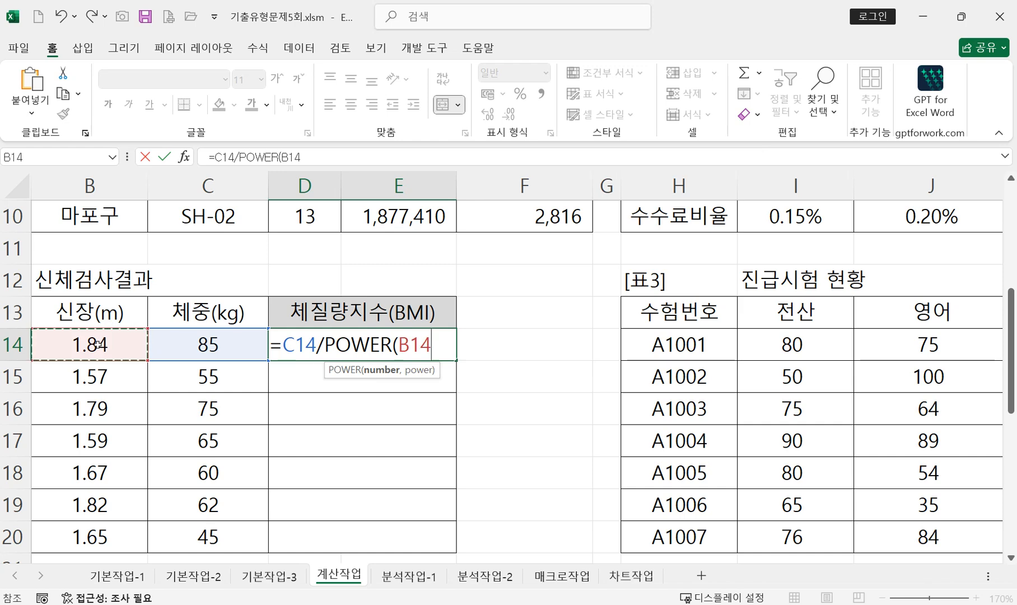
text(,2))
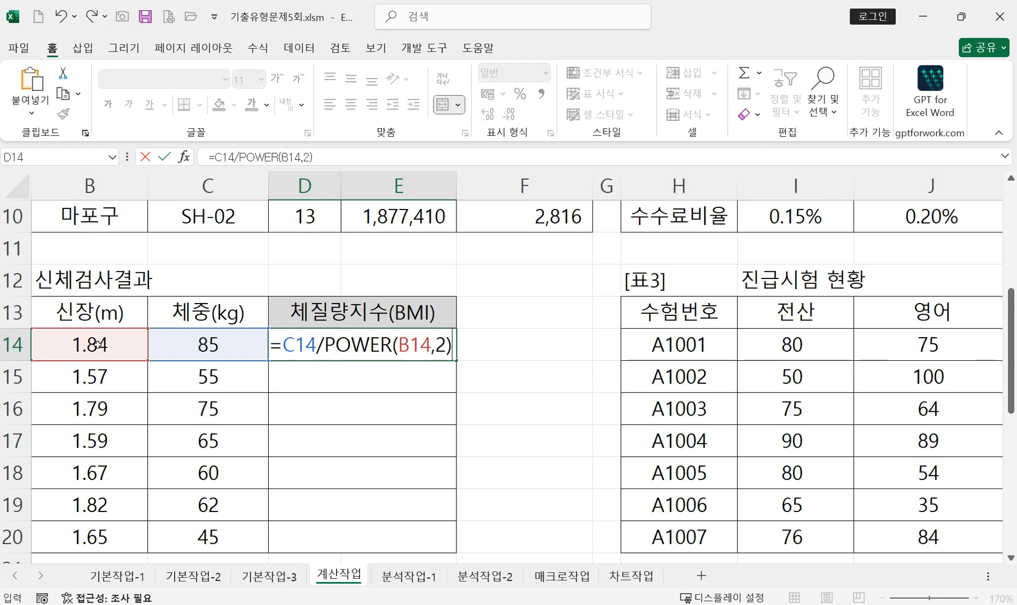
key(Return)
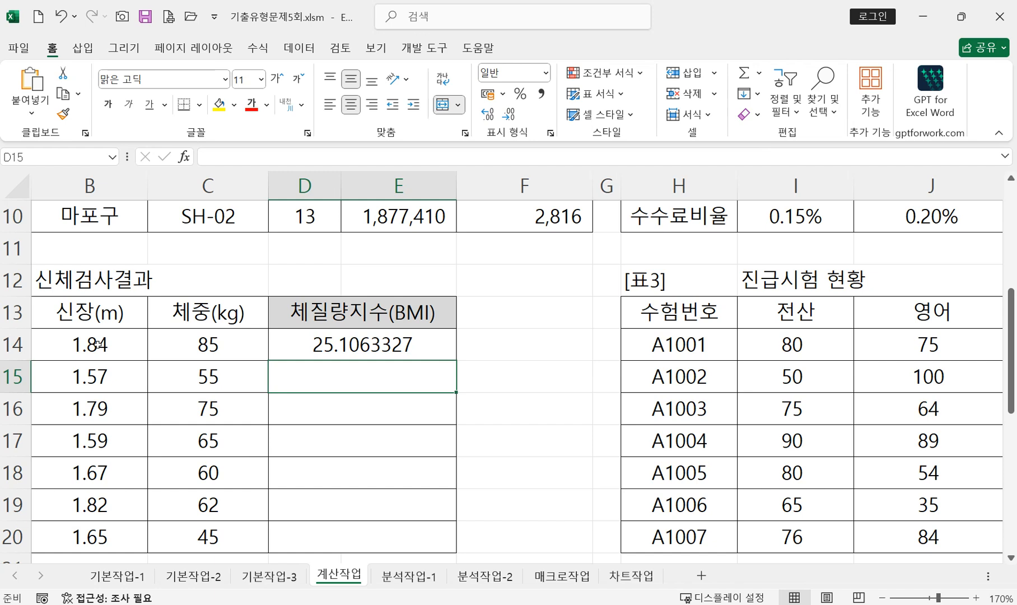
Step: Extend the formula in D14 with the comparison <20 to test the BMI
double_click(383, 338)
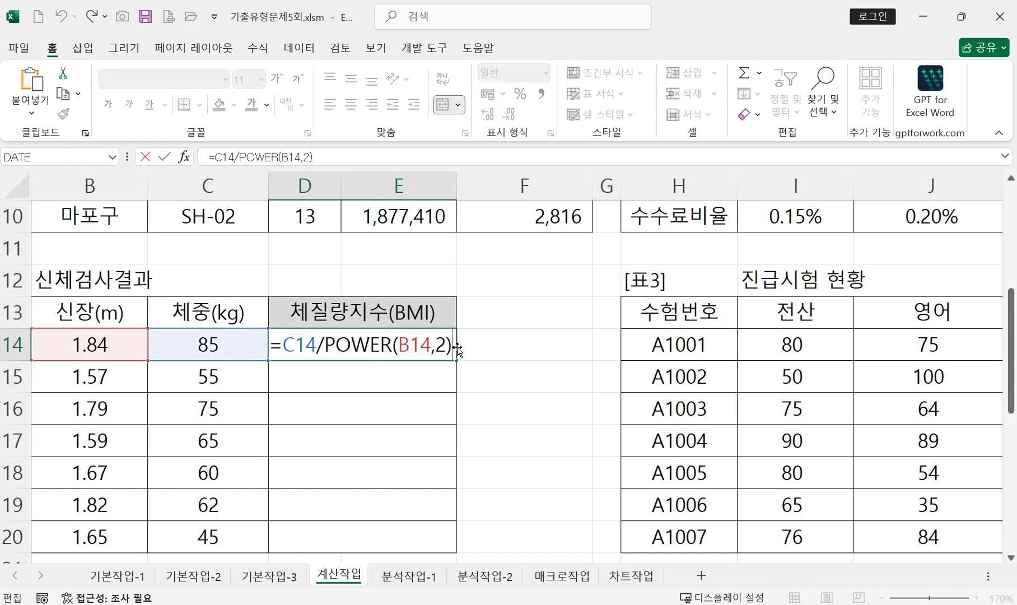
text(<20)
key(Return)
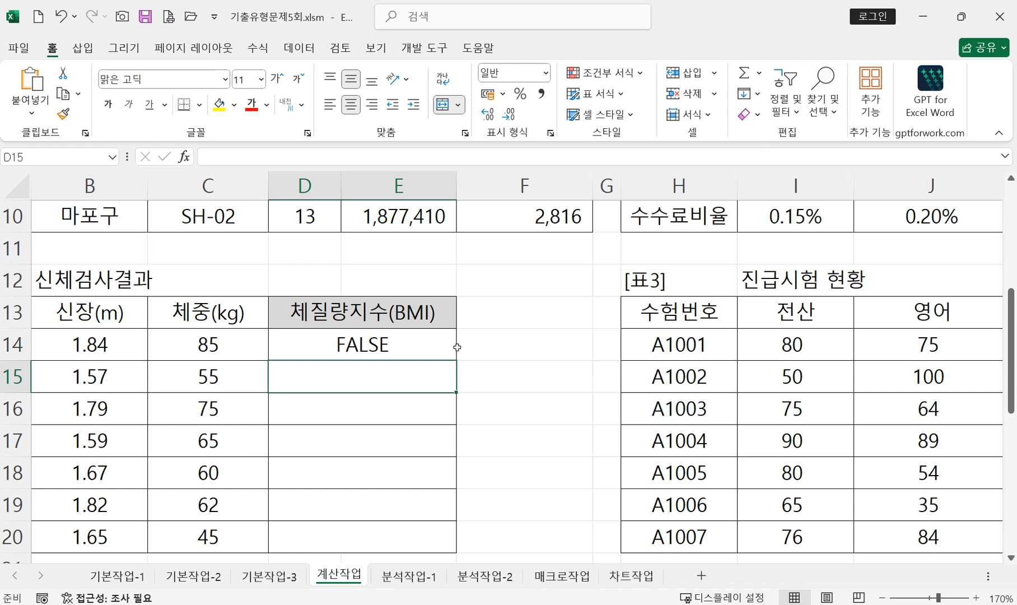
Step: Wrap the D14 comparison in an IF function that returns "저체중" when true, ending with a comma for the false argument
double_click(388, 347)
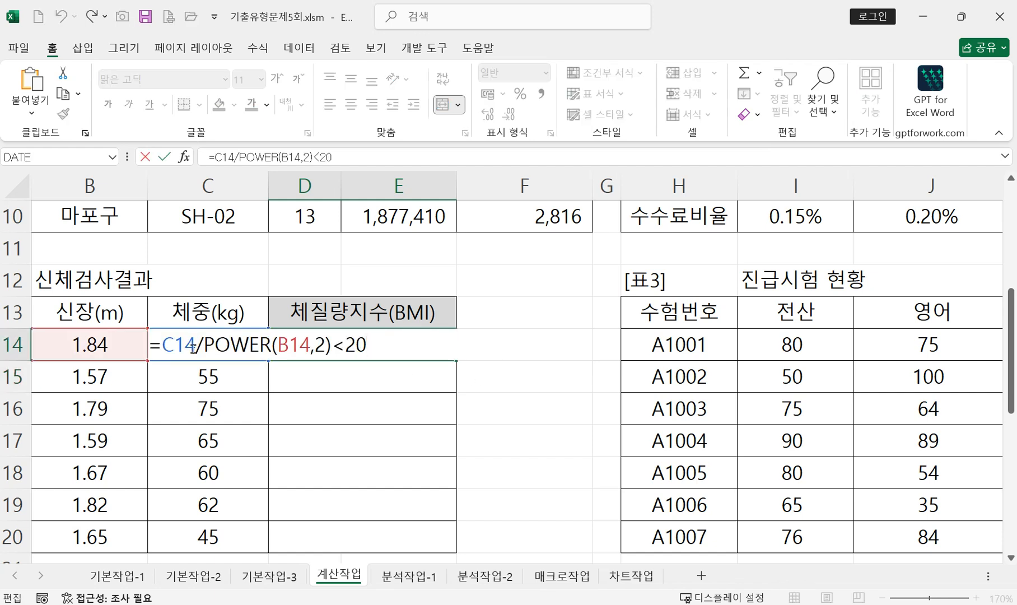
click(163, 345)
text(if)
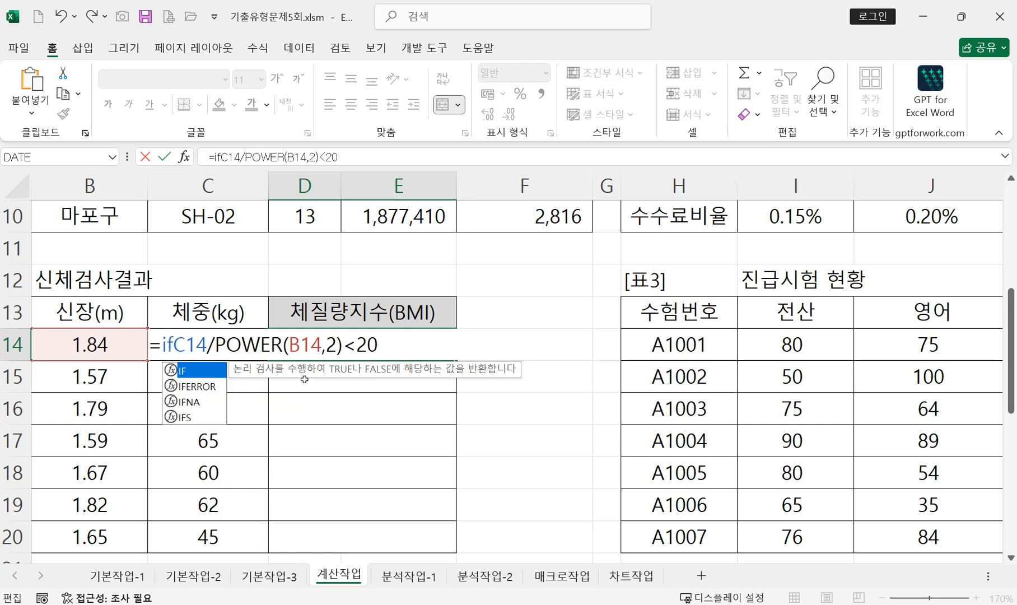
key(Tab)
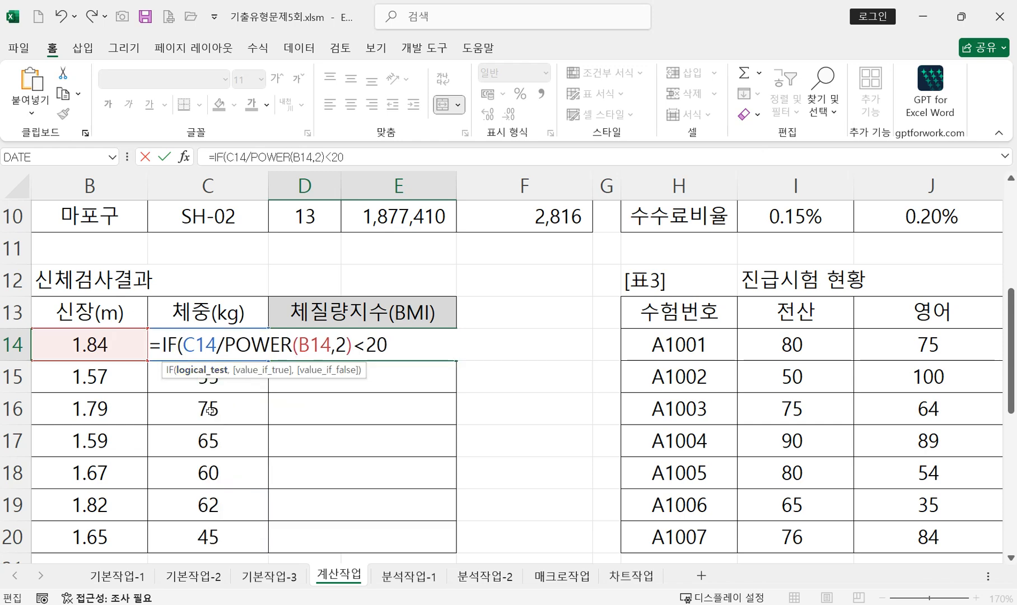
click(404, 353)
text(, ")
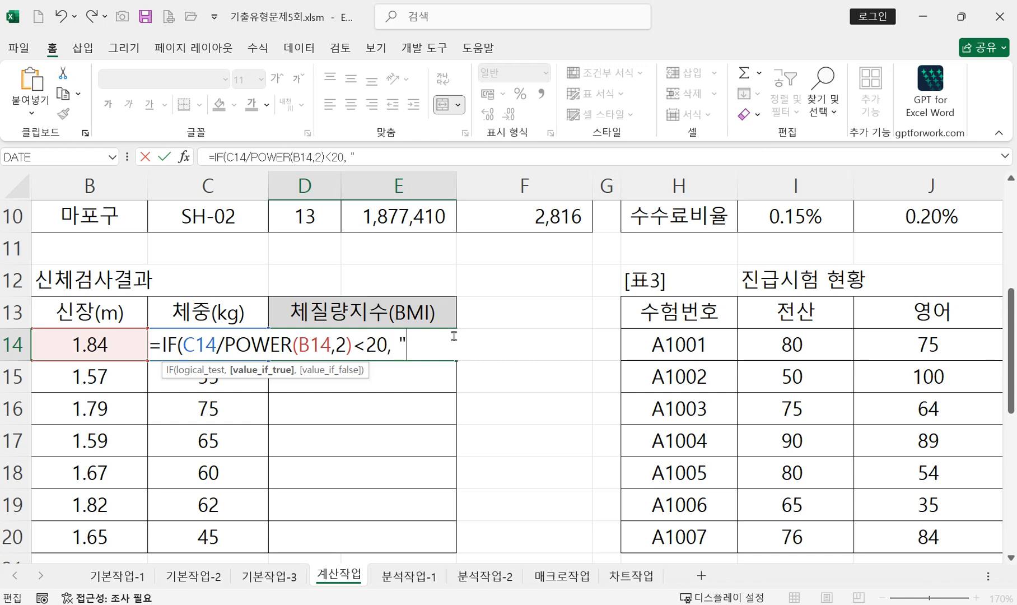
text(wj)
key(BackSpace)
key(BackSpace)
text(저)
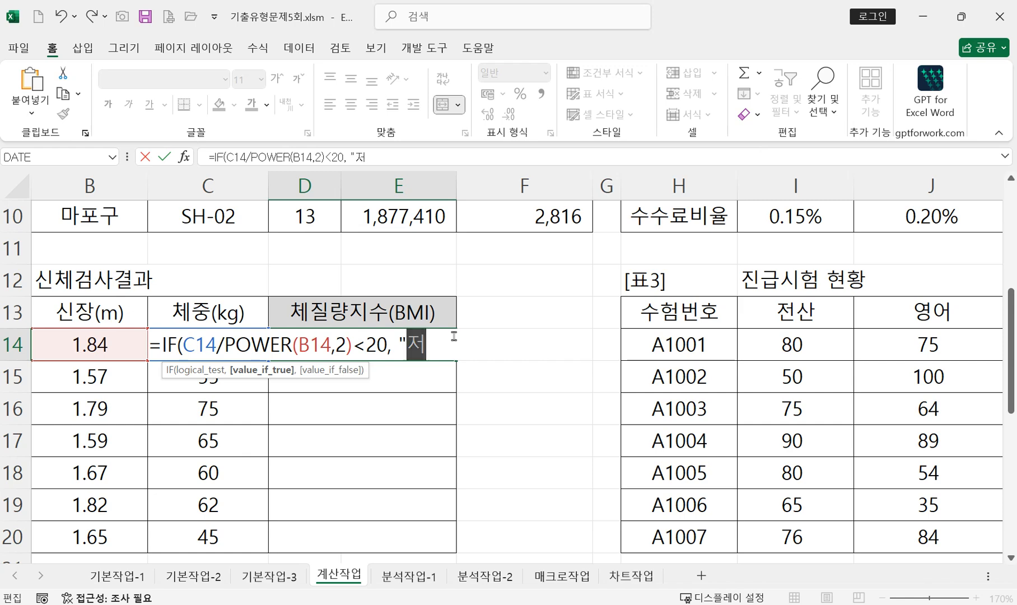
text(체중",)
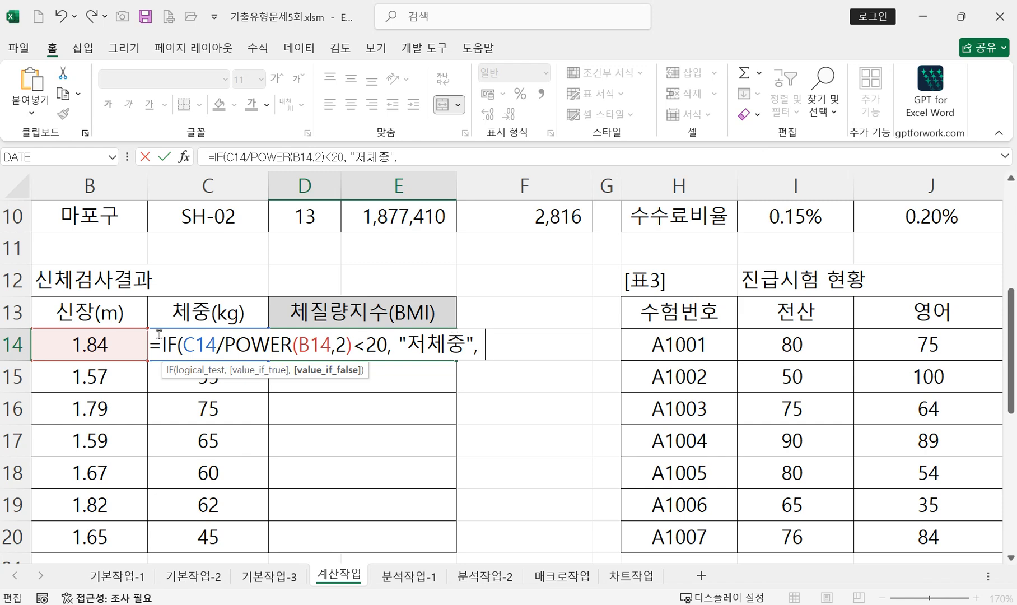
Step: Copy the IF( expression through "저체중", in D14 and paste it at the end as the nested false argument
drag(162, 343, 460, 349)
right_click(460, 350)
click(502, 382)
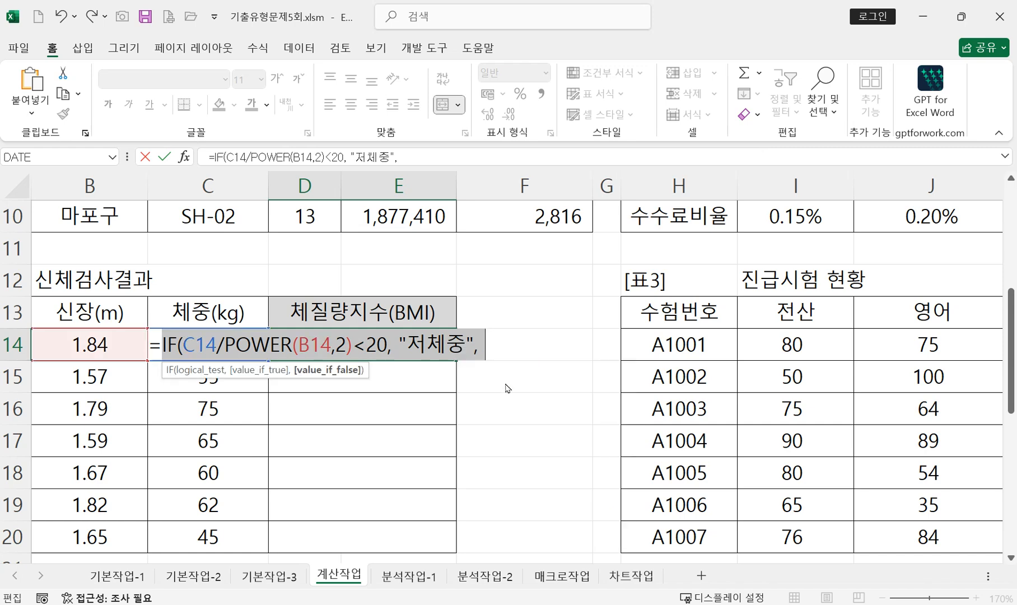
click(520, 344)
right_click(520, 345)
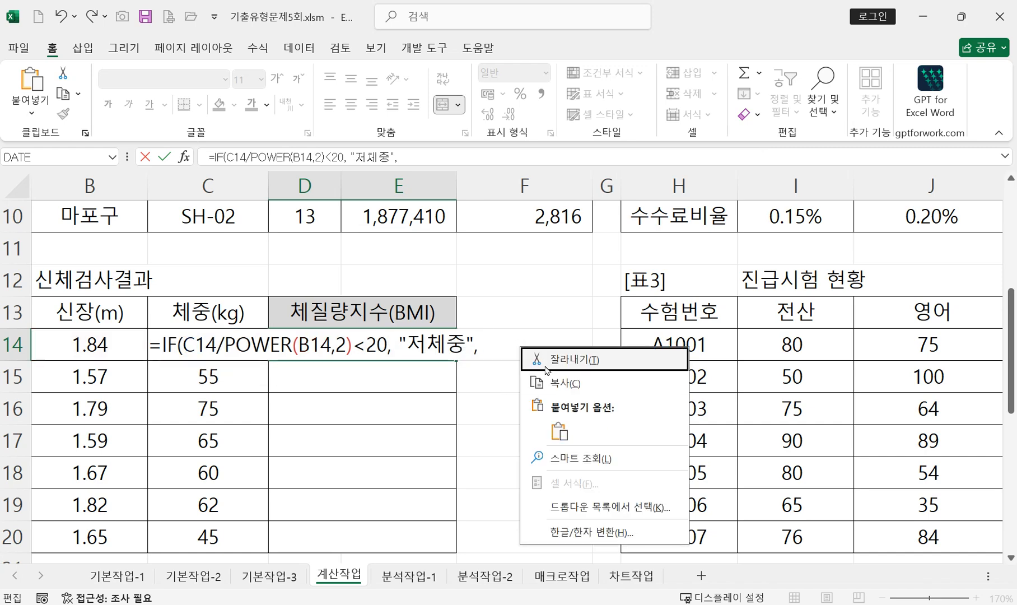
click(560, 431)
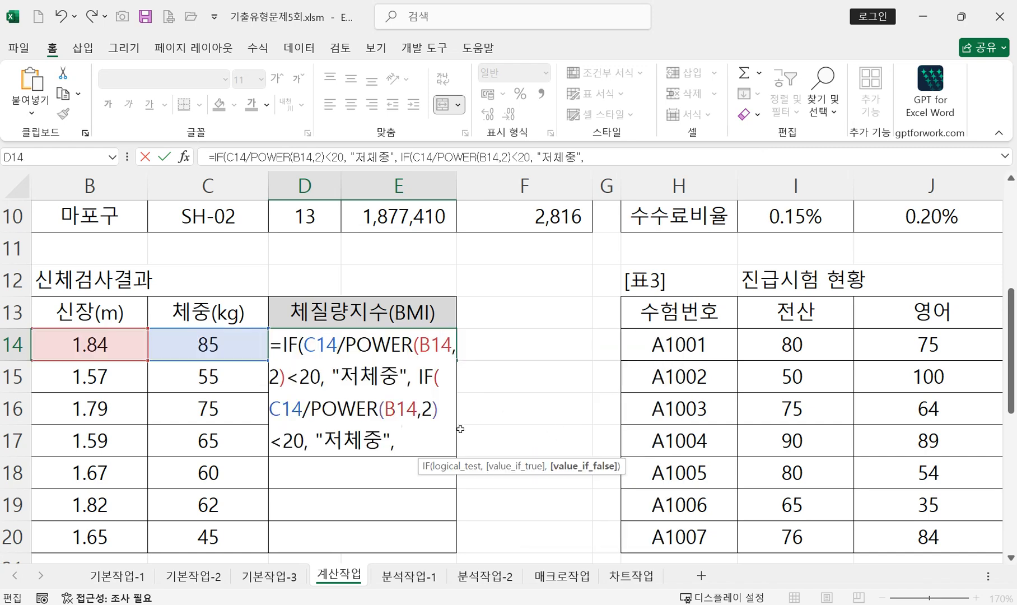
Step: Change the nested IF's condition to C14/POWER(B14,2)<=25, removing the copied <20 test and "저체중" result
click(592, 158)
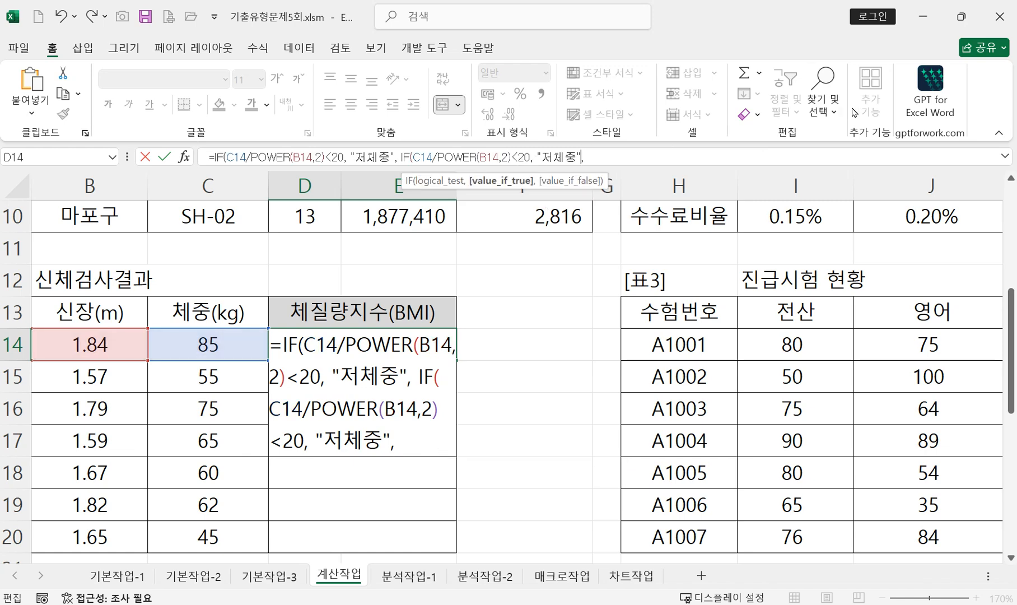
key(BackSpace)
key(BackSpace)
key(BackSpace)
key(BackSpace)
key(BackSpace)
key(BackSpace)
key(BackSpace)
key(BackSpace)
key(BackSpace)
key(BackSpace)
key(BackSpace)
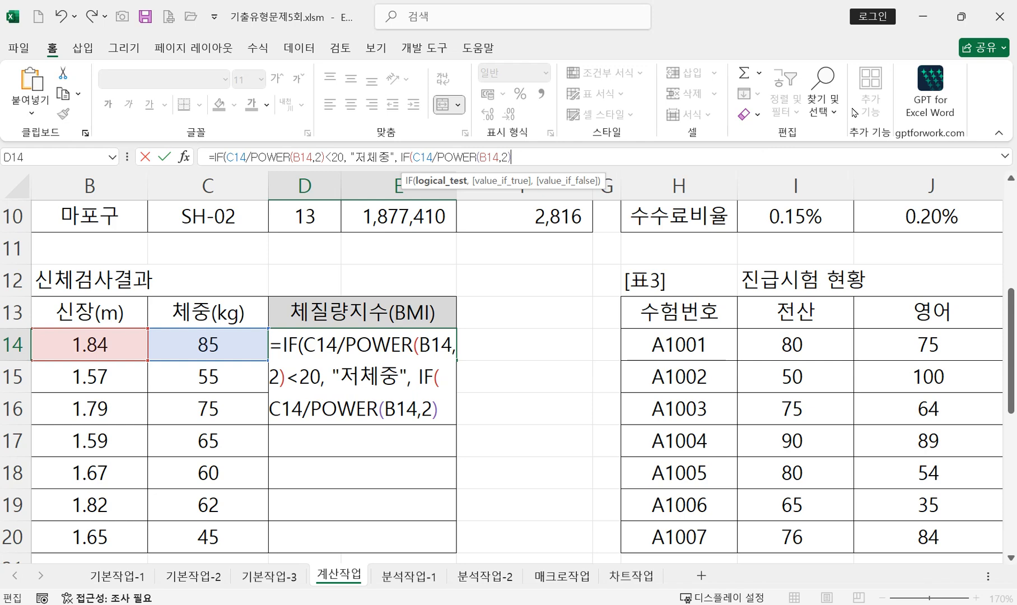
text(<=25)
Step: Give the nested IF the results "정상" when true and "비만" when false, and close both IF functions
text(, "저)
key(BackSpace)
key(BackSpace)
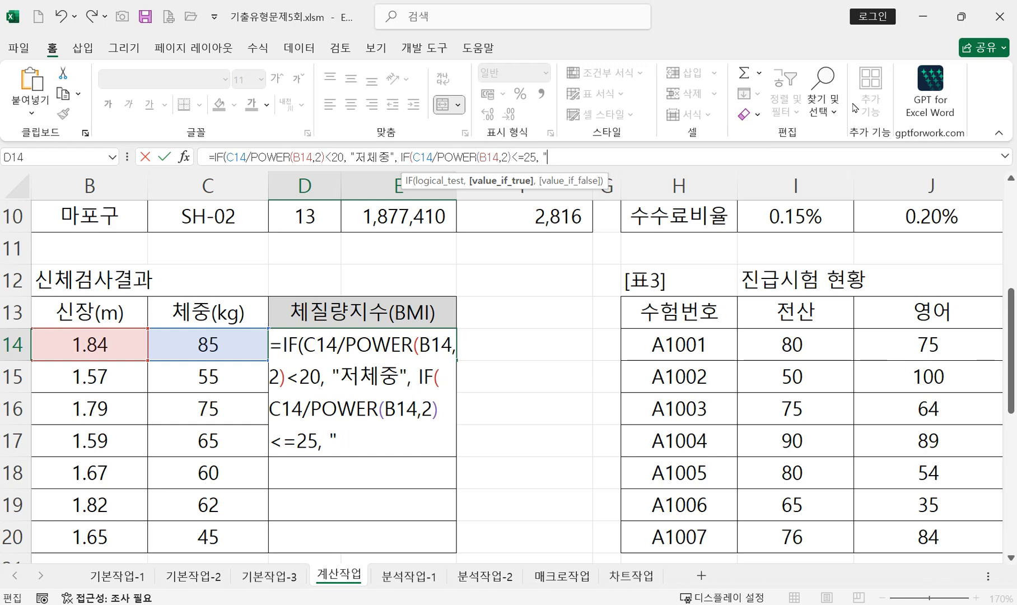
text(wk)
key(BackSpace)
key(BackSpace)
text(정상)
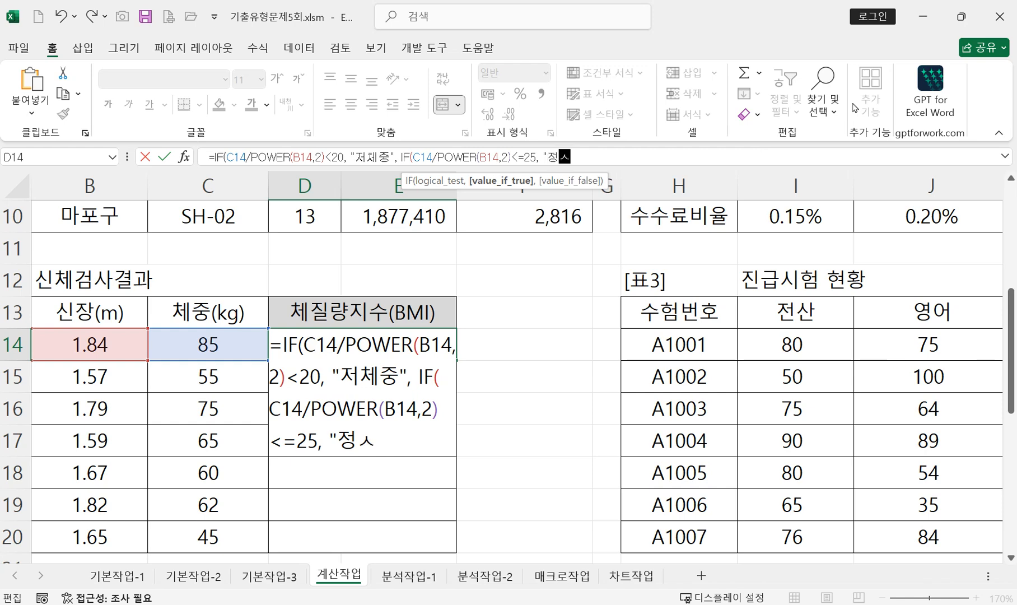
text(", ")
text(비만)
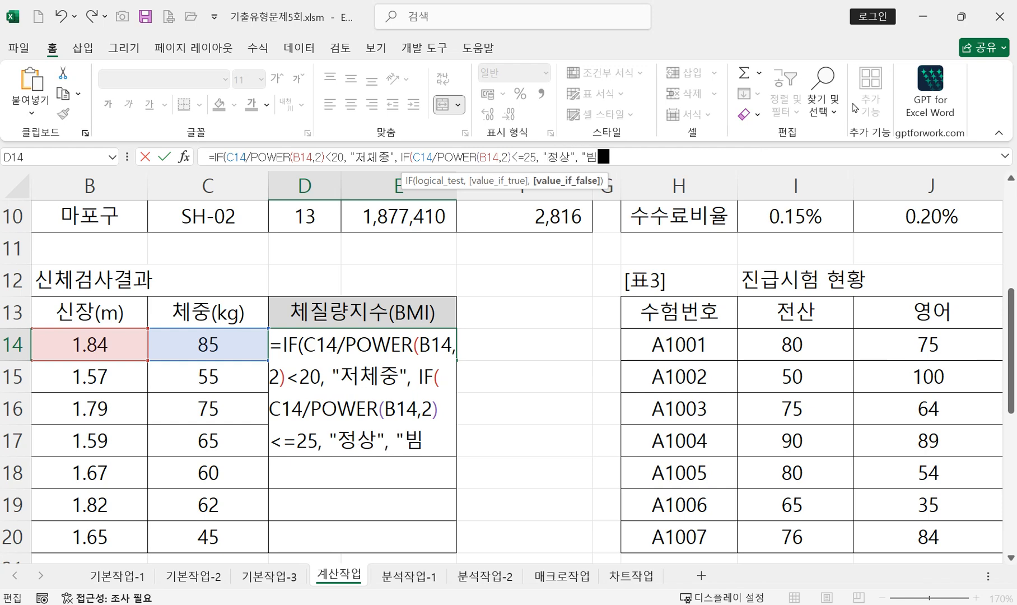
text(" ))
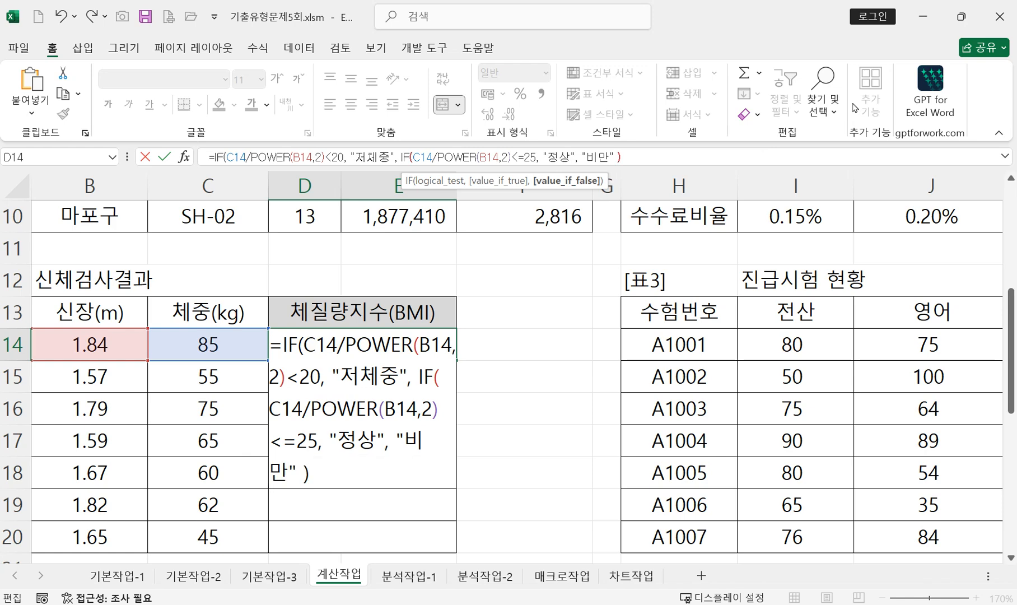
text( ))
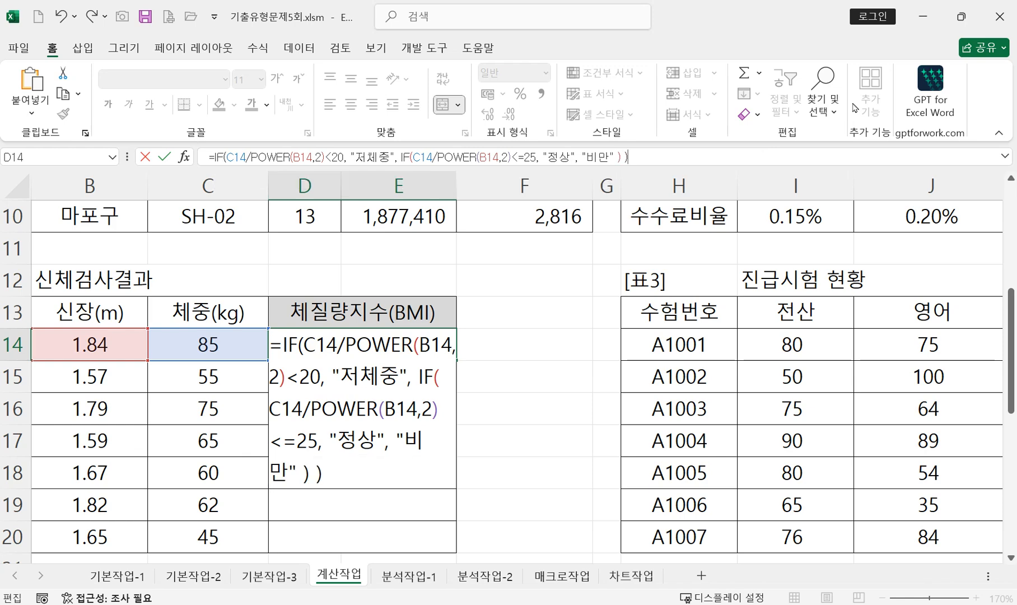
key(Return)
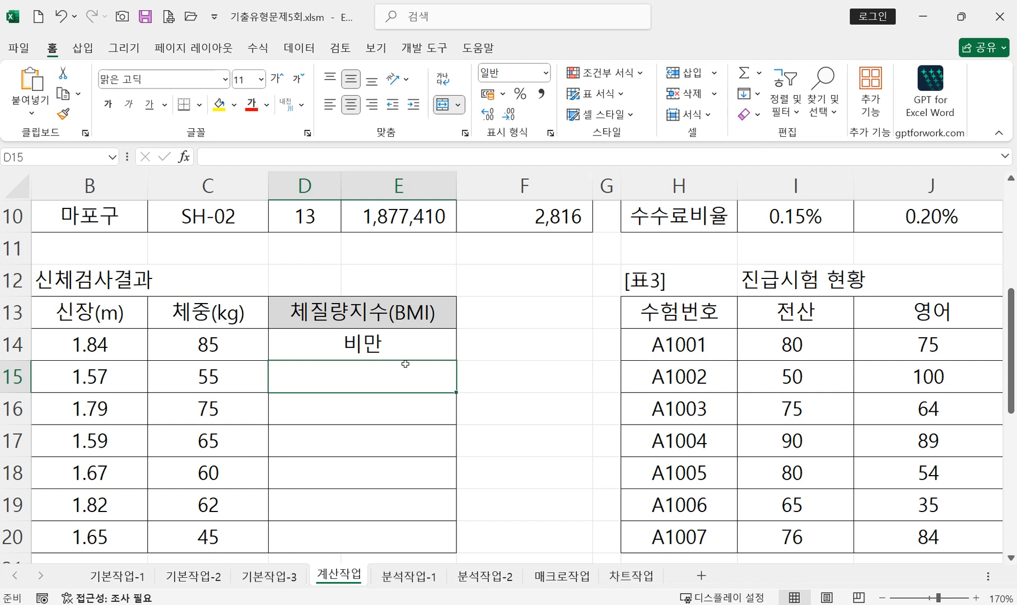
Step: Fill the D14 formula down through D20 and review the nested IF formula in D14
click(379, 353)
drag(458, 361, 461, 551)
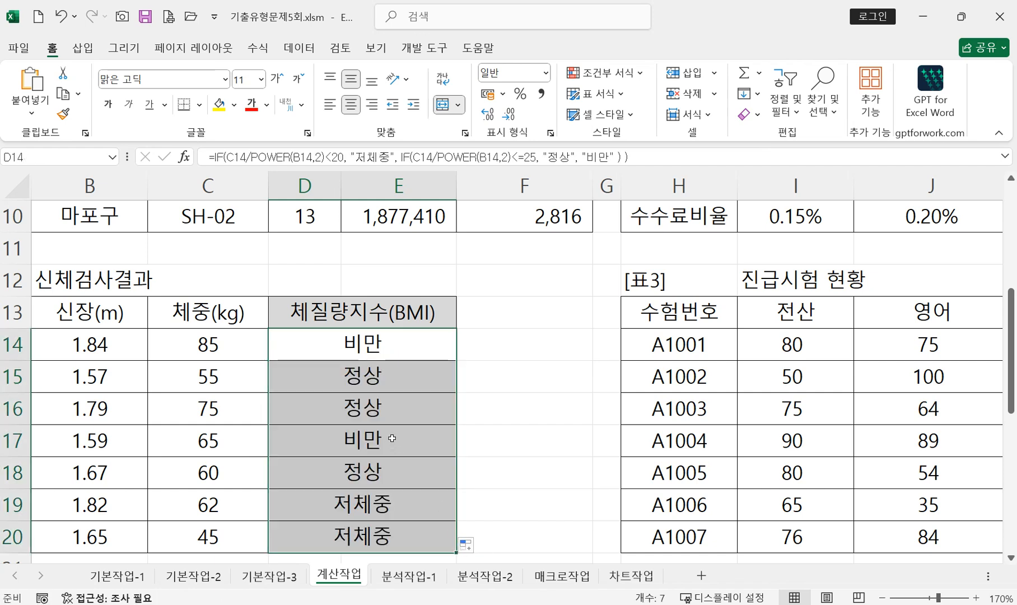
double_click(378, 341)
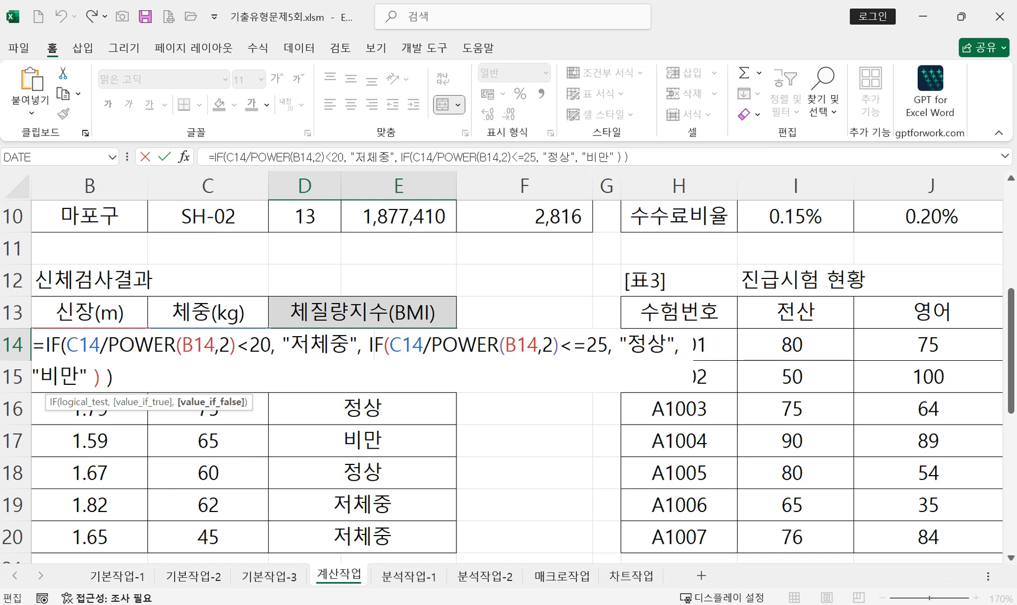
key(ctrl+2)
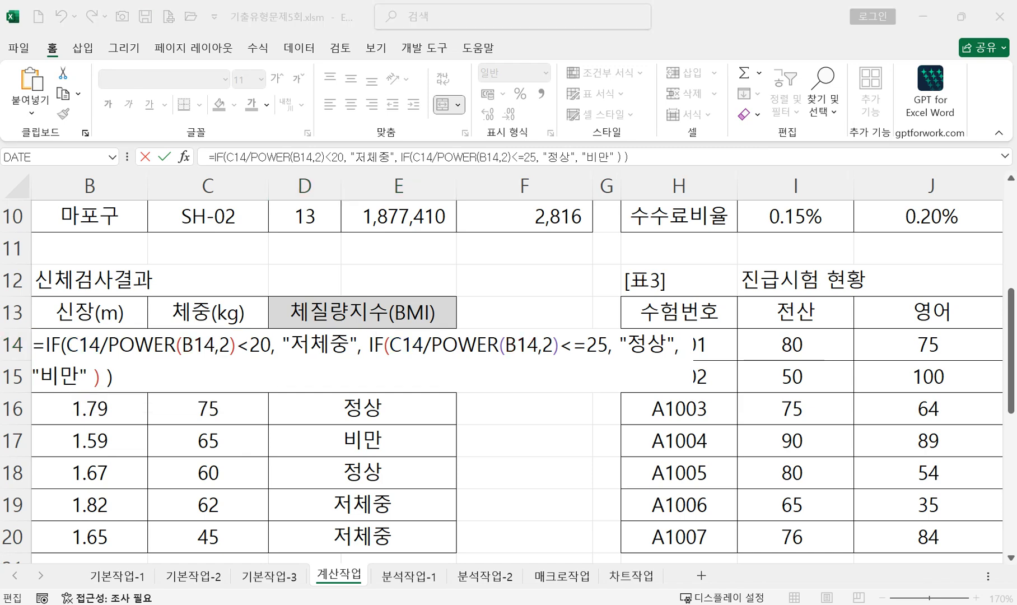
key(Return)
scroll(871, 506, up, 1)
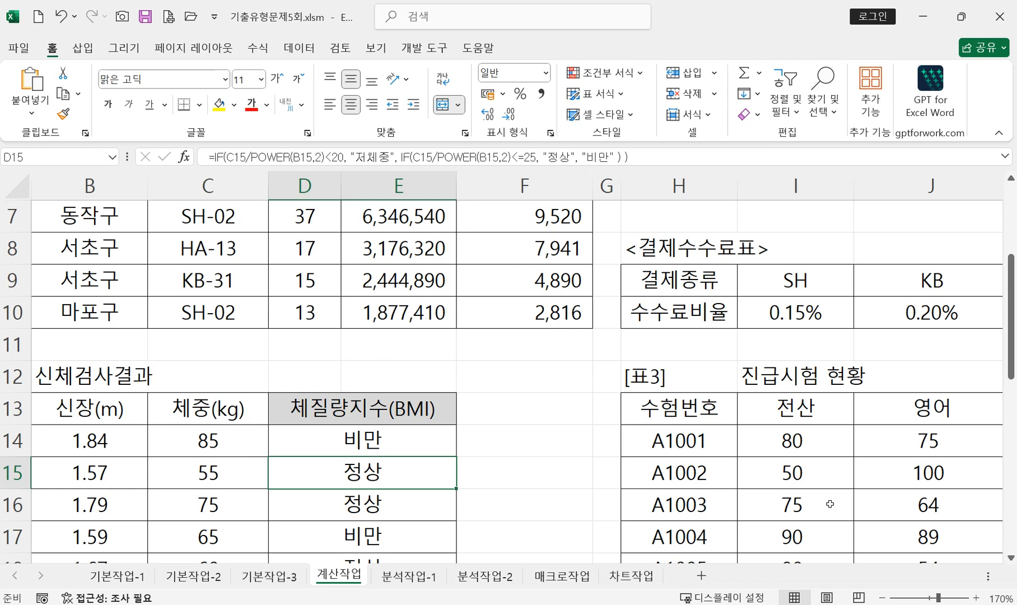
key(Down)
key(Down)
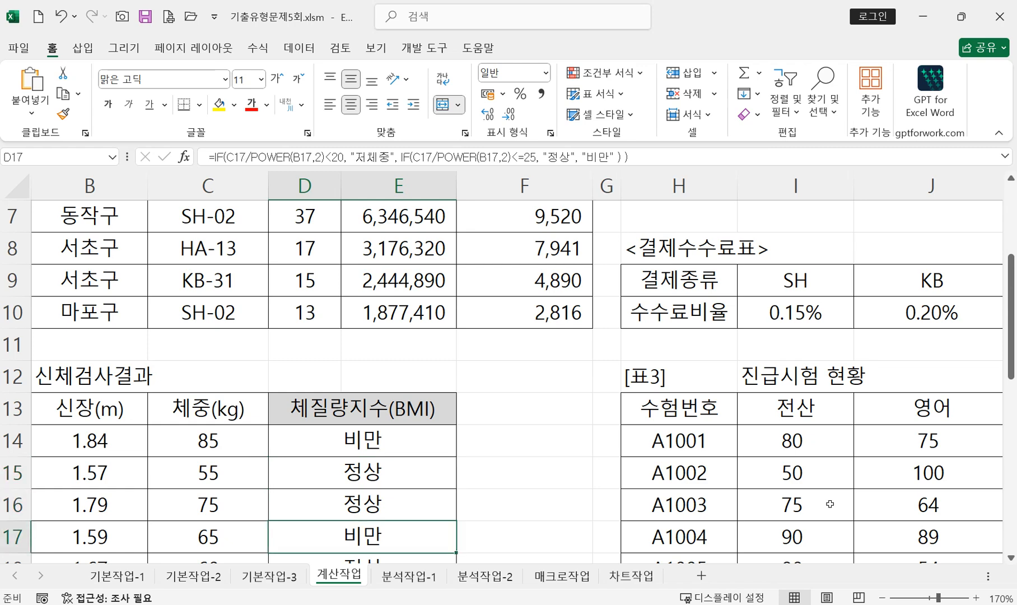
Step: Start a COUNTIF function in L14, the first 평가 cell of the 진급시험 현황 table, and open its function arguments
drag(863, 449, 853, 464)
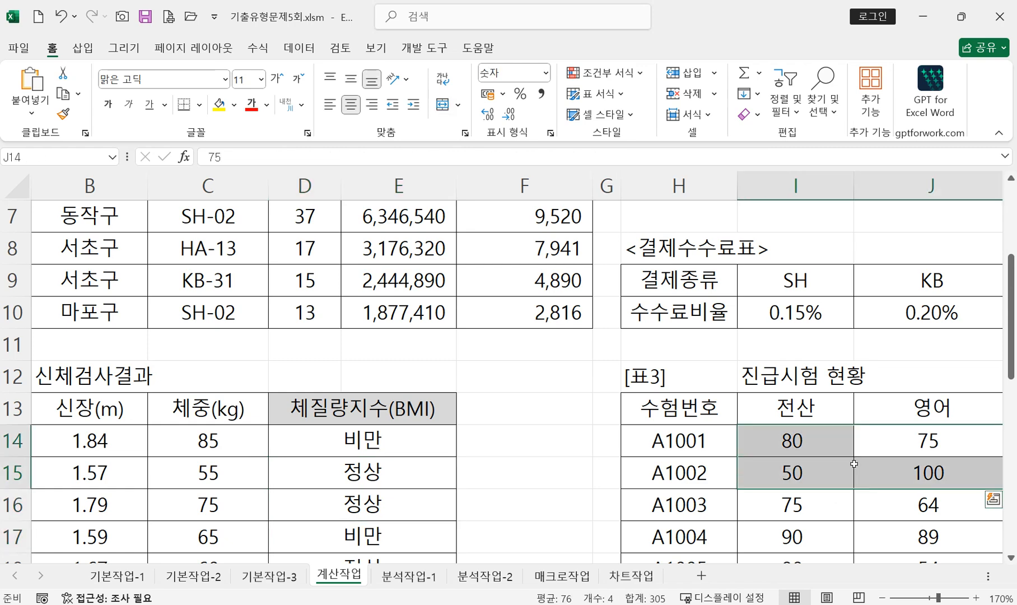
key(Right)
key(Right)
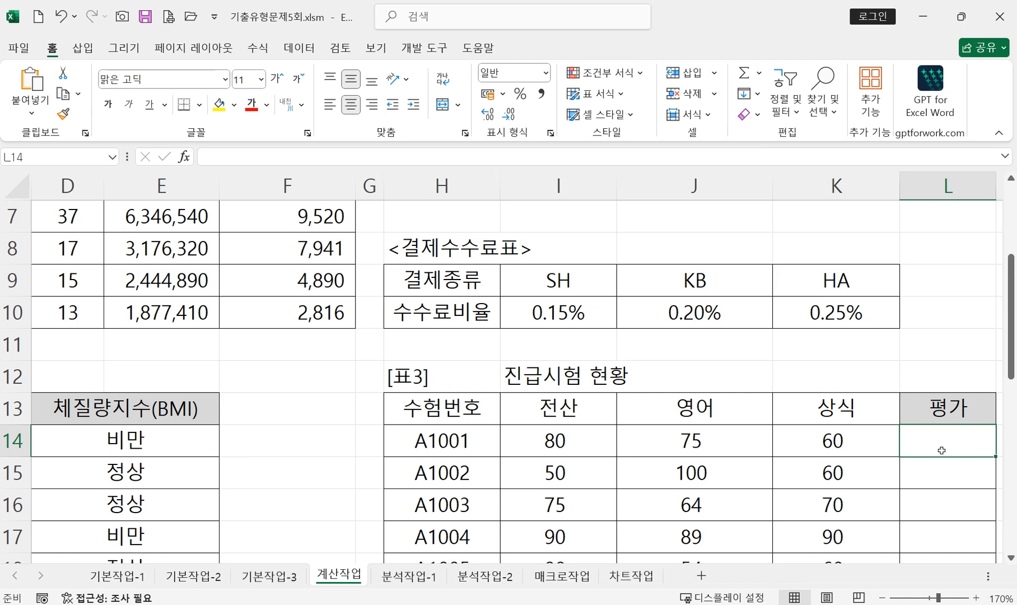
scroll(941, 450, down, 1)
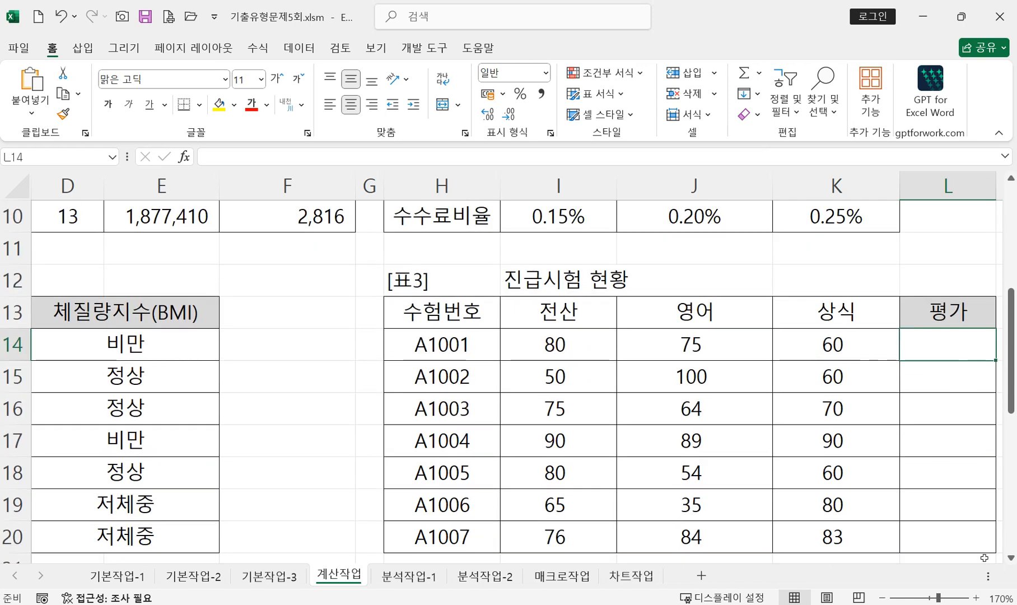
scroll(954, 534, right, 3)
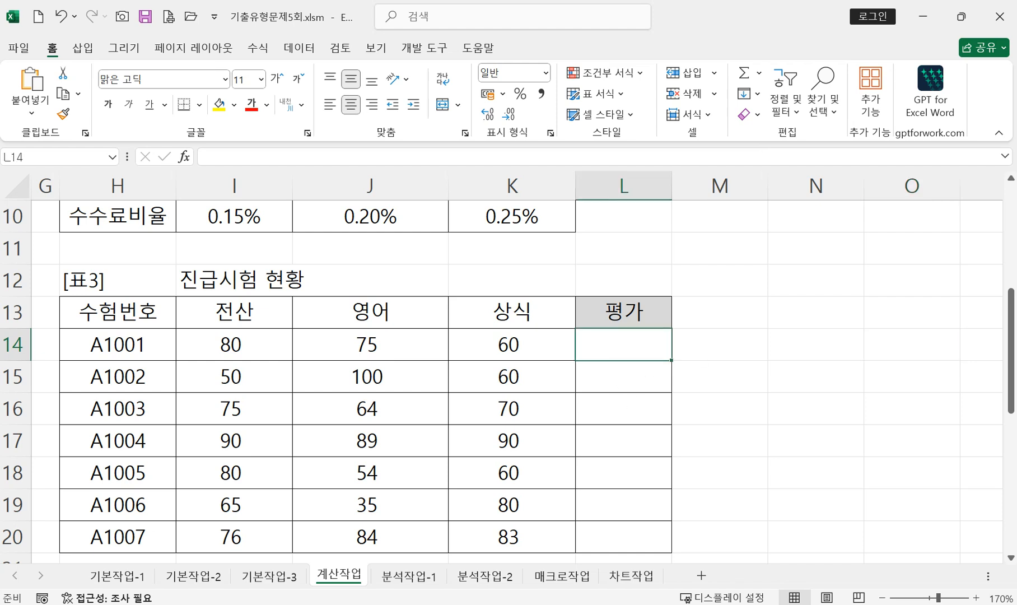
text(=)
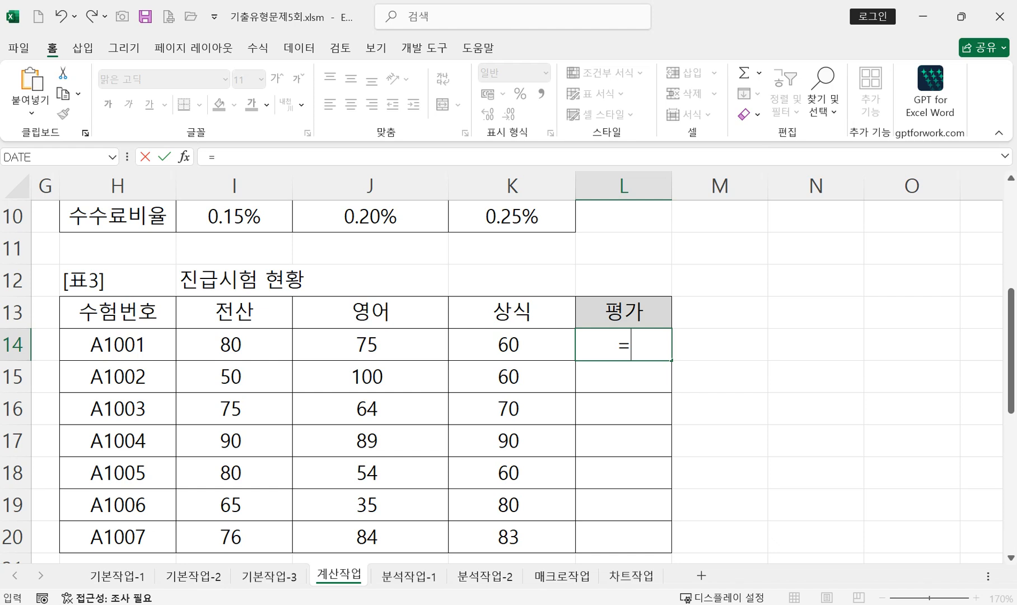
text(채)
key(BackSpace)
key(BackSpace)
text(cou)
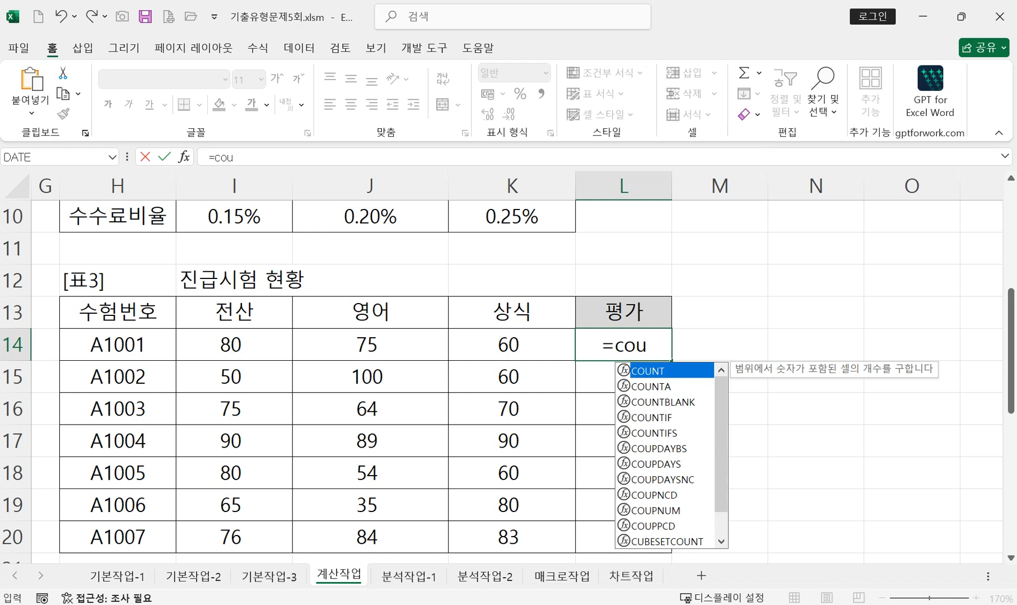
double_click(659, 416)
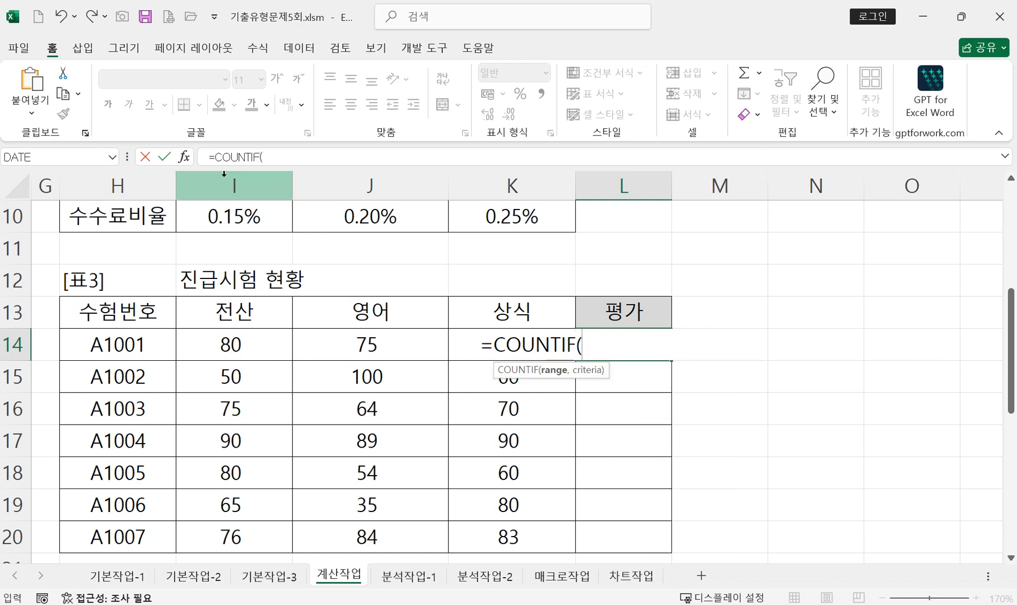
click(184, 157)
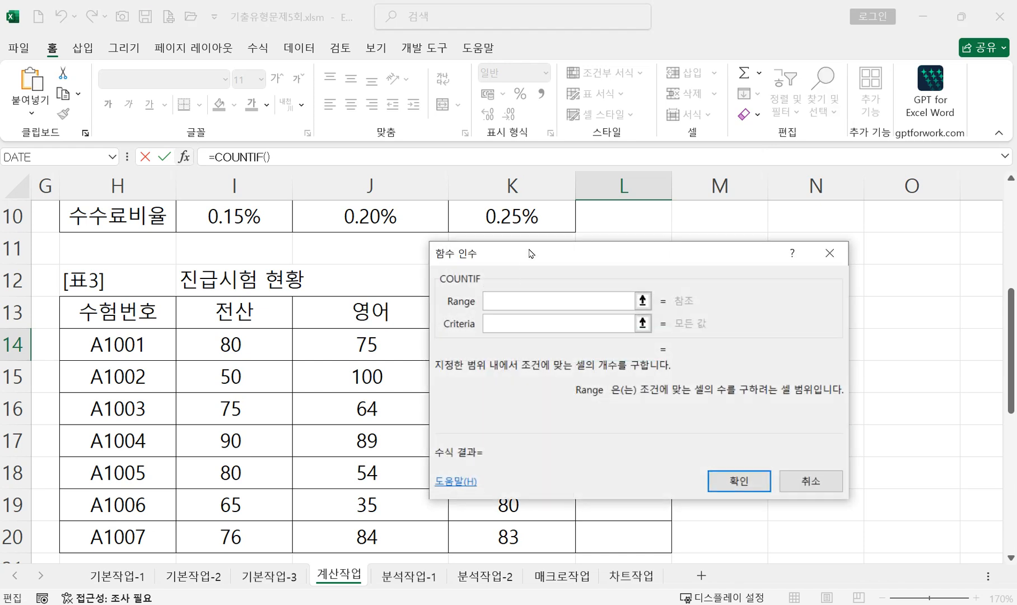
Step: Set COUNTIF's range to I14:K14 and its criteria to ">=50", and enter the formula in L14
drag(531, 254, 679, 261)
drag(231, 345, 513, 339)
click(645, 337)
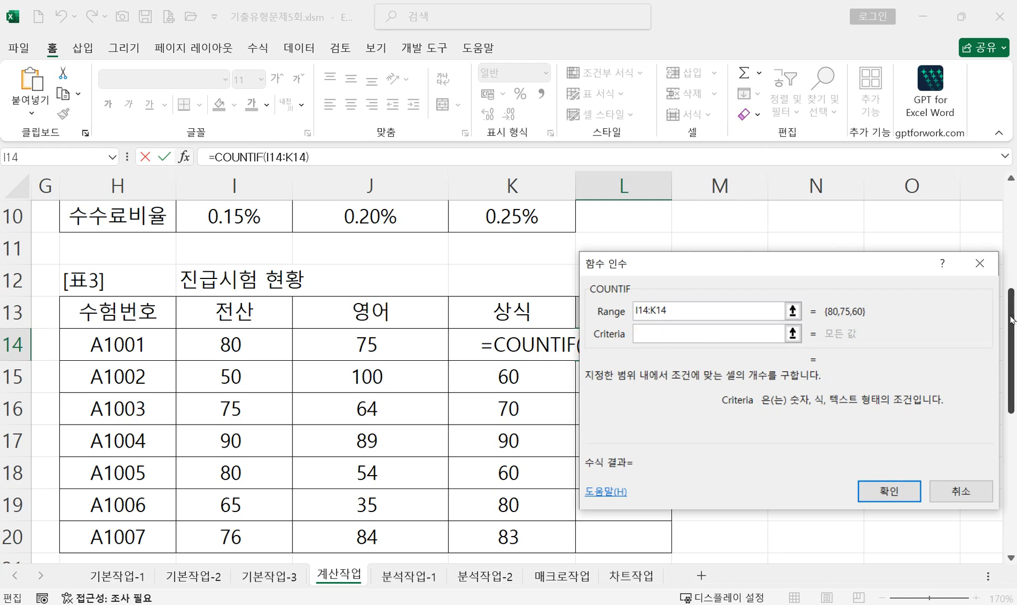
text(>=50)
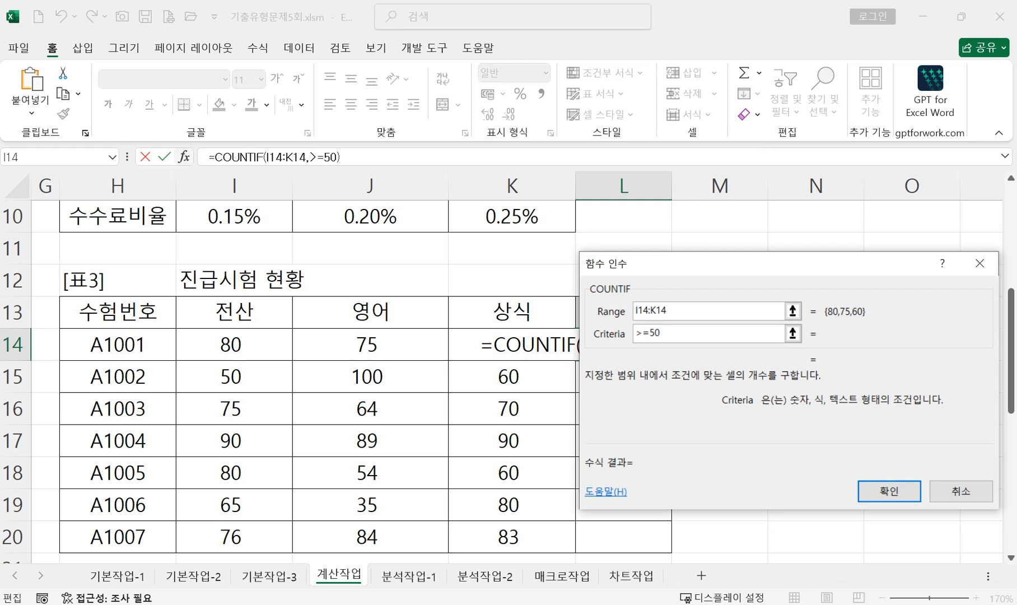
click(884, 489)
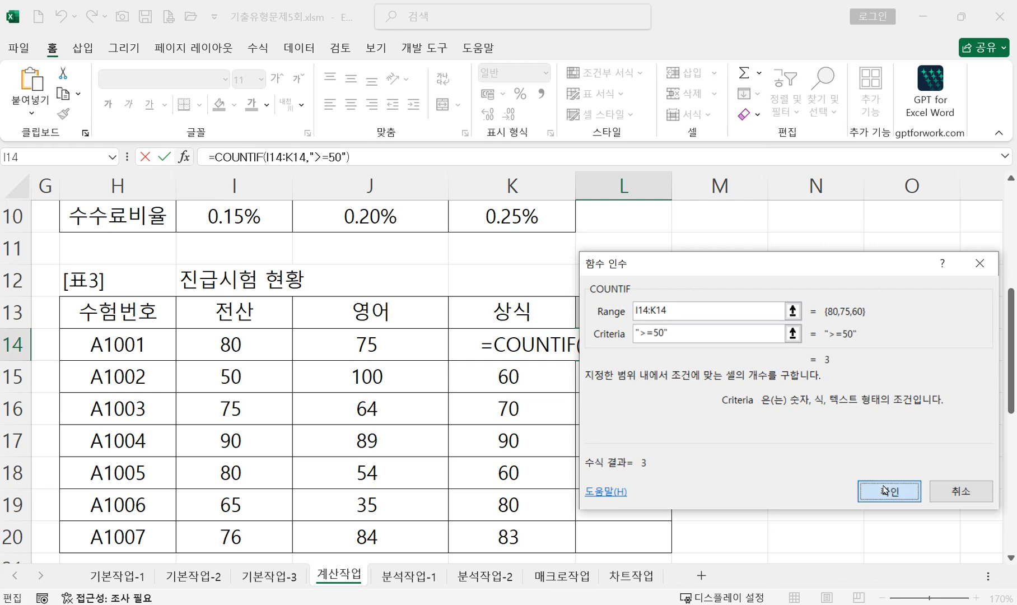
click(885, 489)
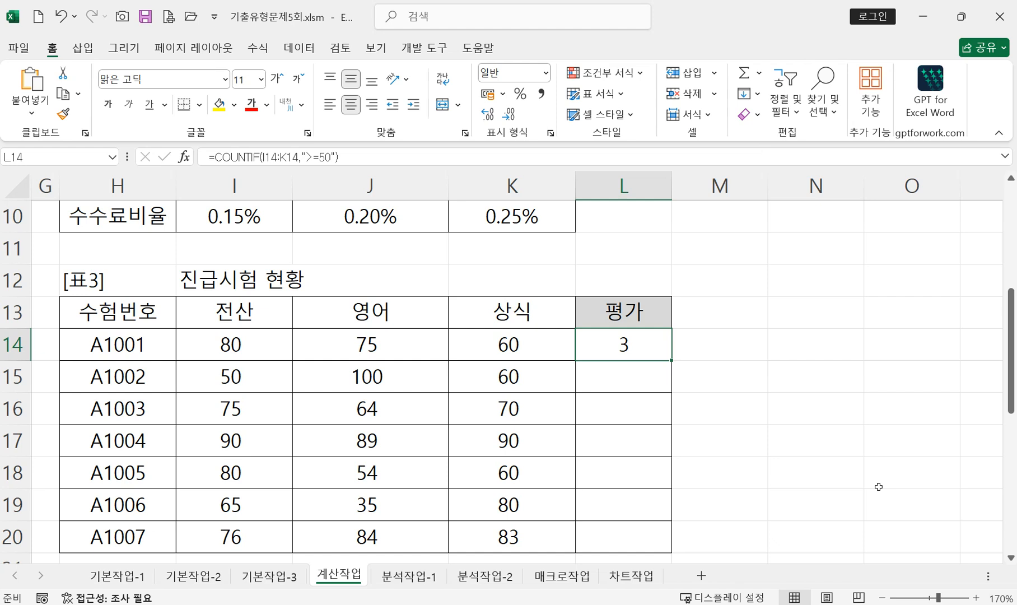
Step: Append =3 to the COUNTIF formula in L14 to test that all three scores meet the criteria
double_click(622, 340)
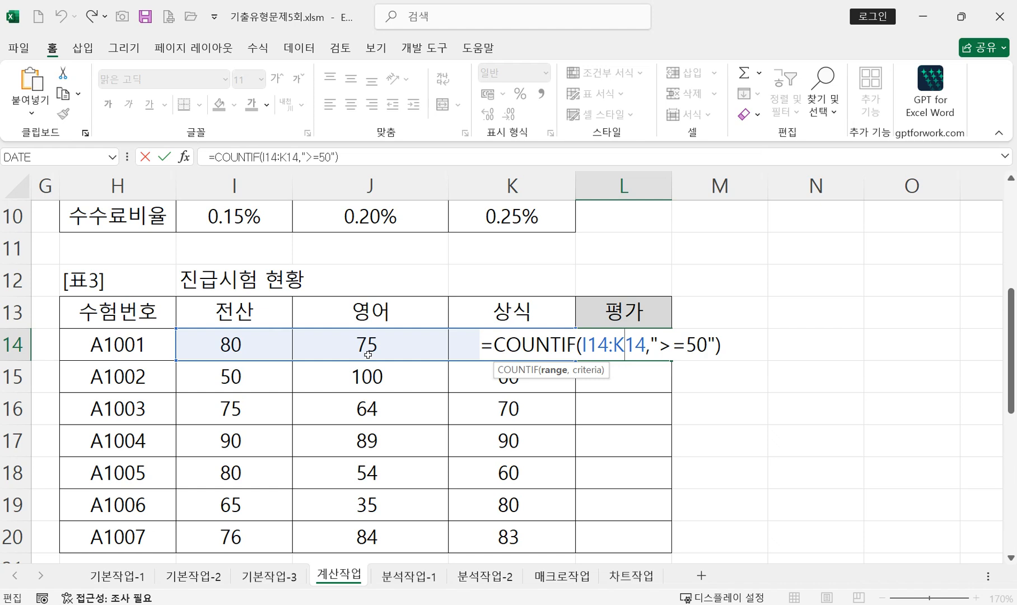
click(744, 343)
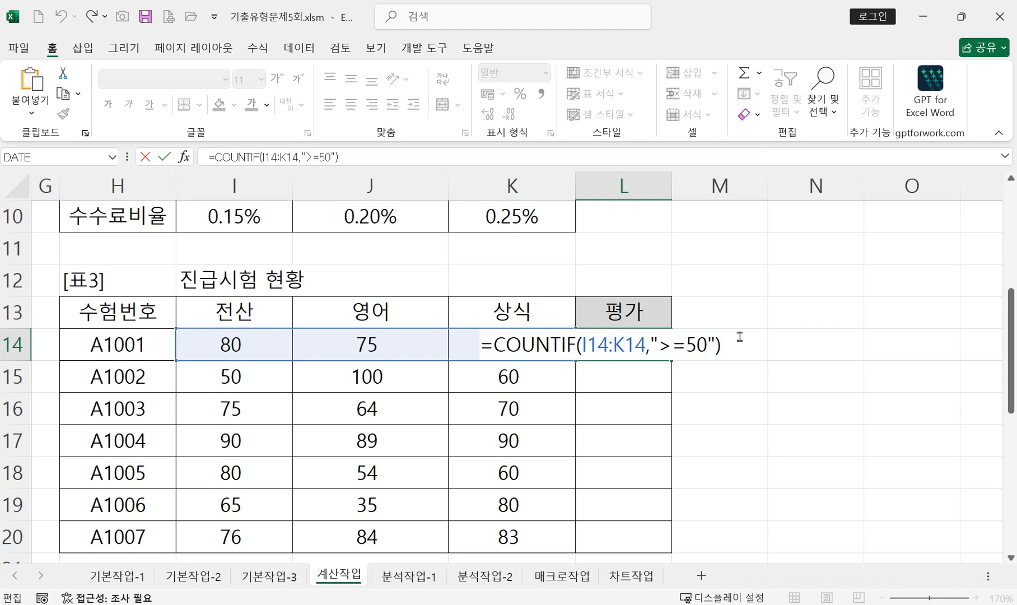
text(=3)
click(492, 344)
click(756, 344)
click(493, 344)
drag(557, 343, 704, 344)
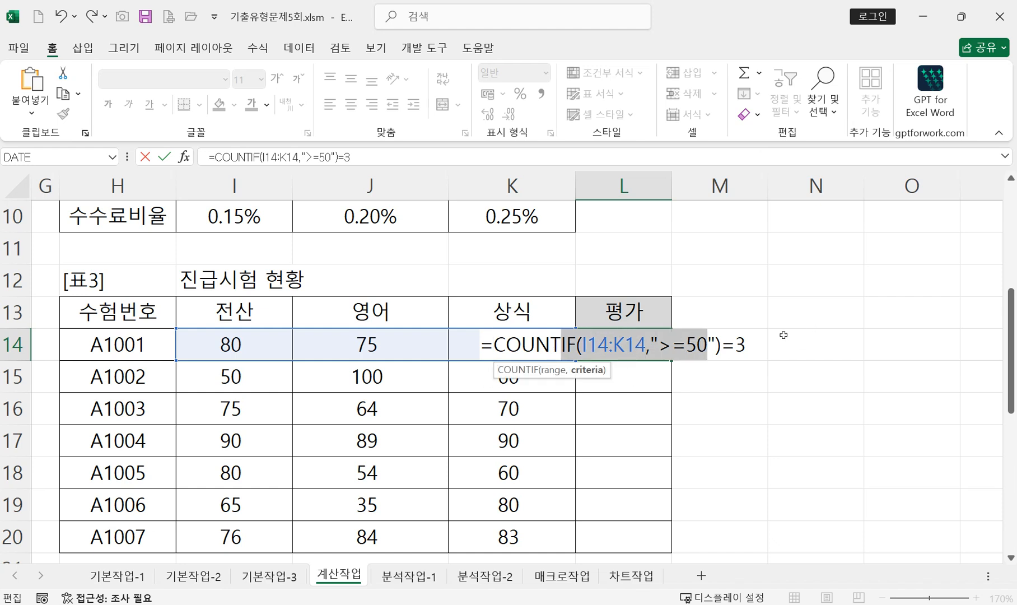
Step: Put AND( in front of the COUNTIF test in L14 and add a comma after =3 for a second condition
click(495, 345)
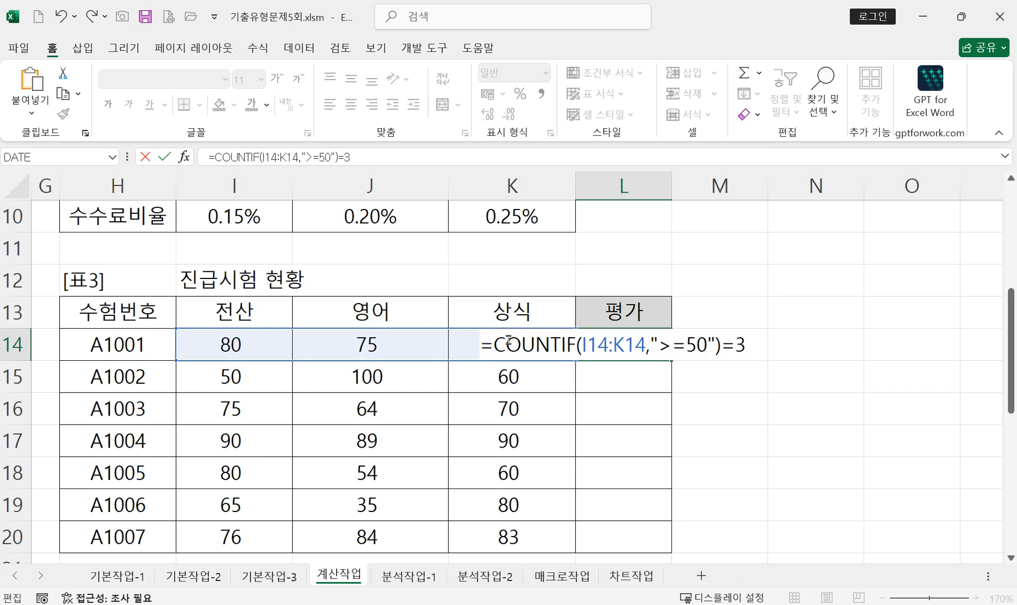
text(an)
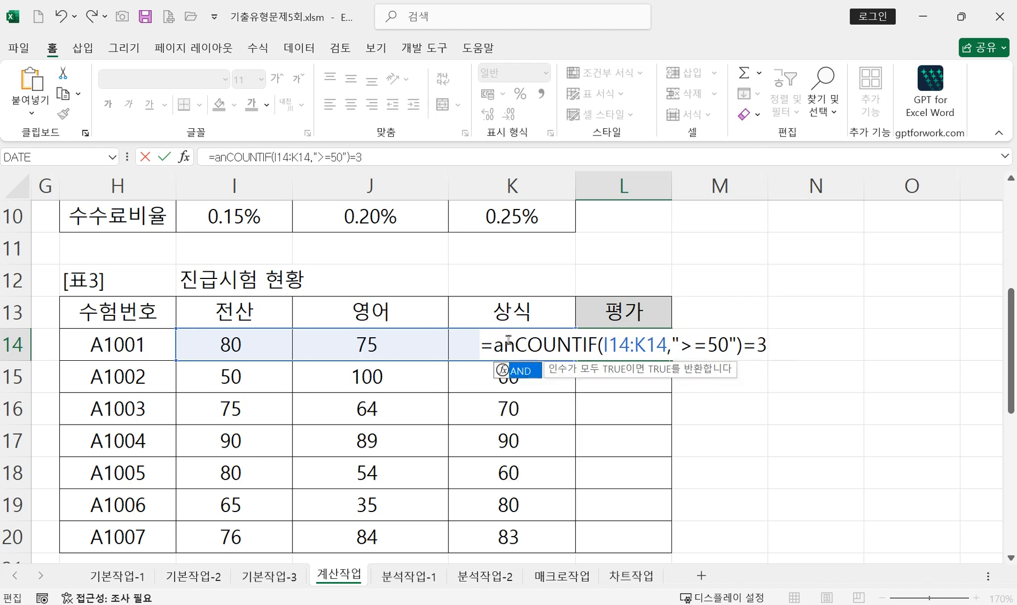
double_click(526, 370)
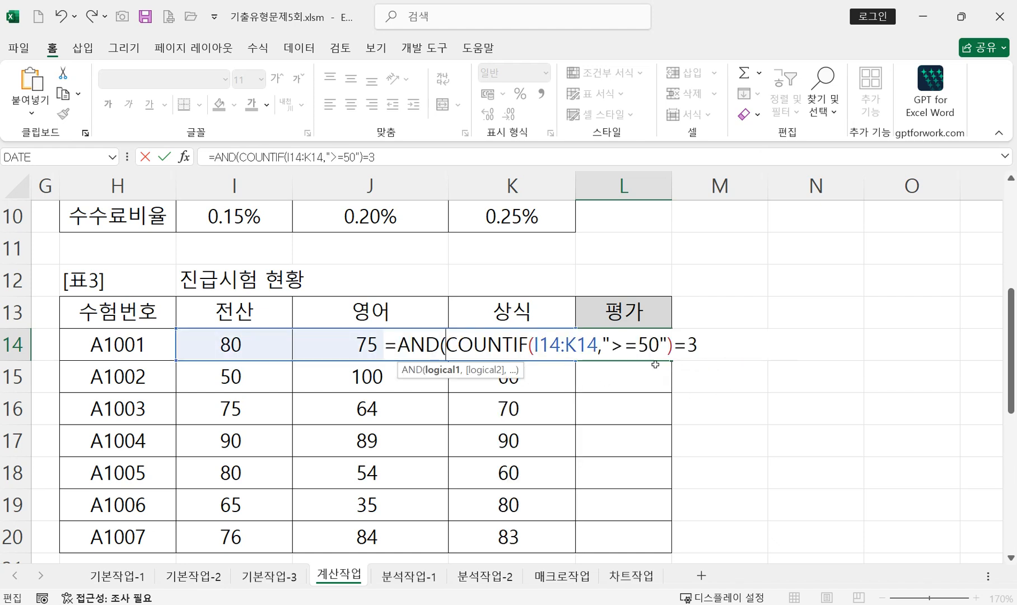
click(726, 346)
text(,)
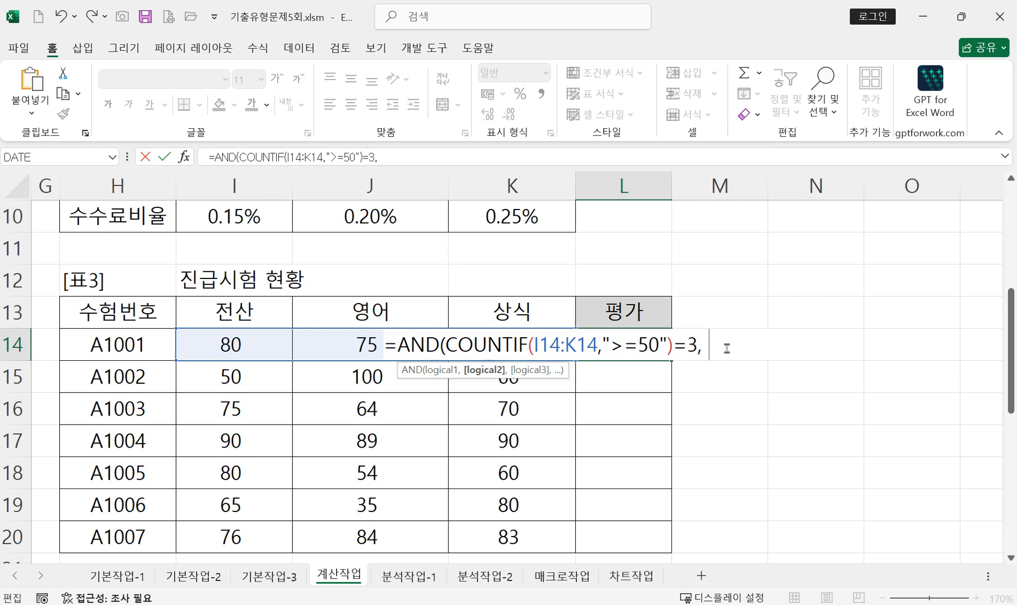
drag(487, 344, 686, 340)
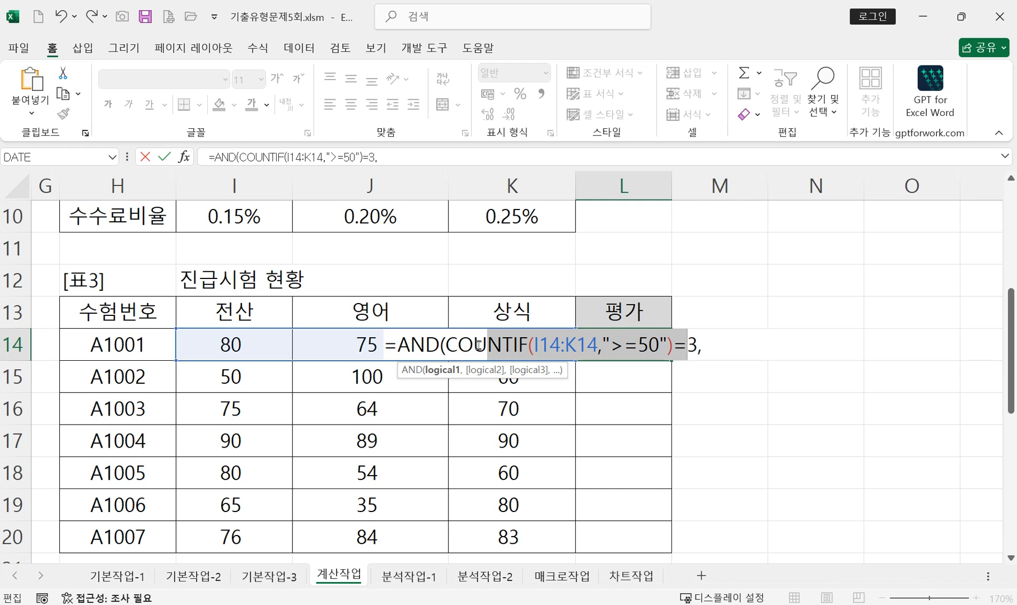
click(722, 344)
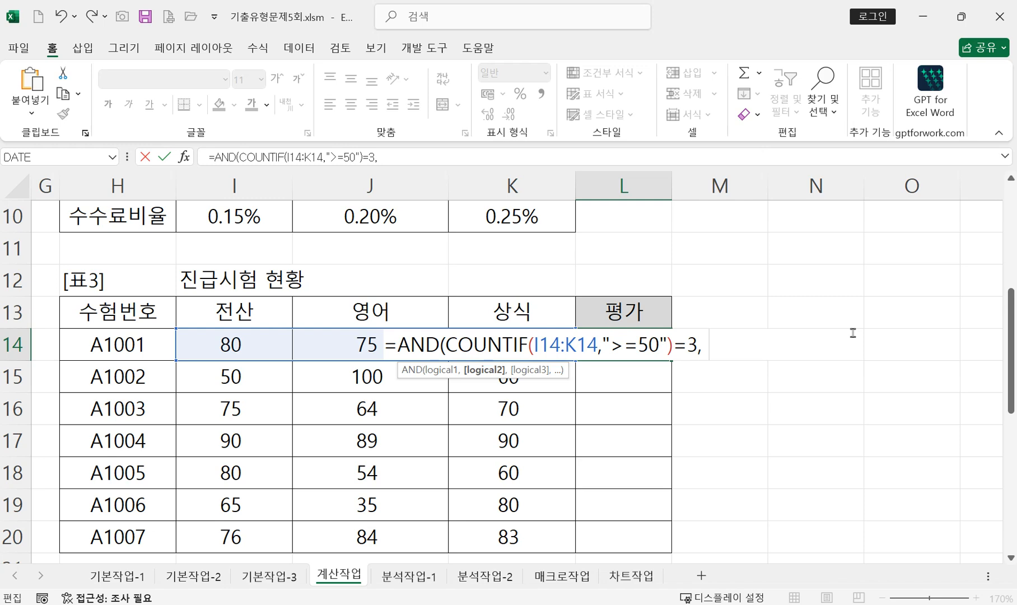
Step: Add AVERAGE(I14:K14)>=70 as the second AND condition in L14, close the AND function and enter the formula
text(av)
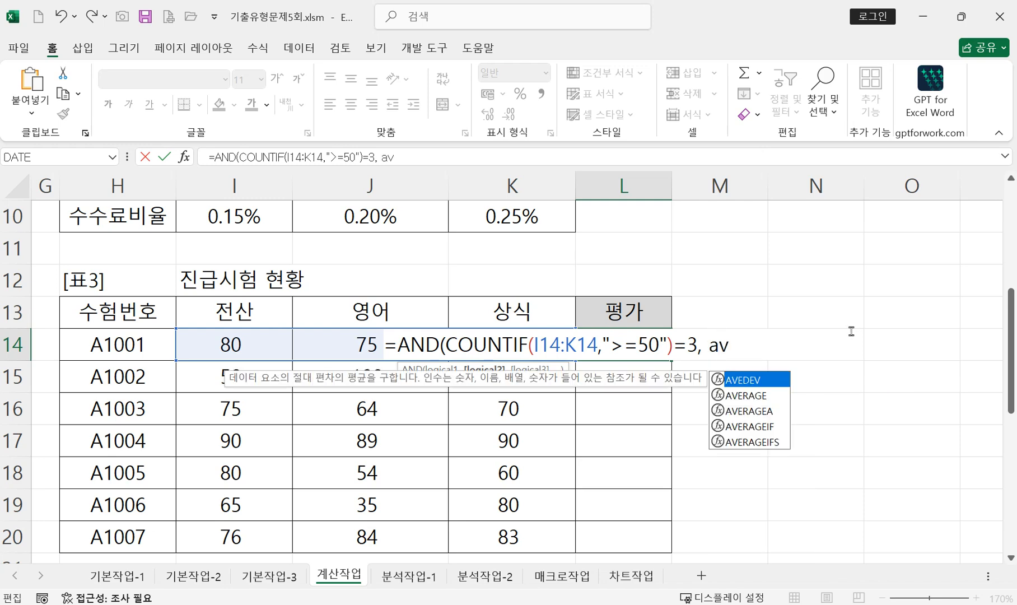
double_click(751, 395)
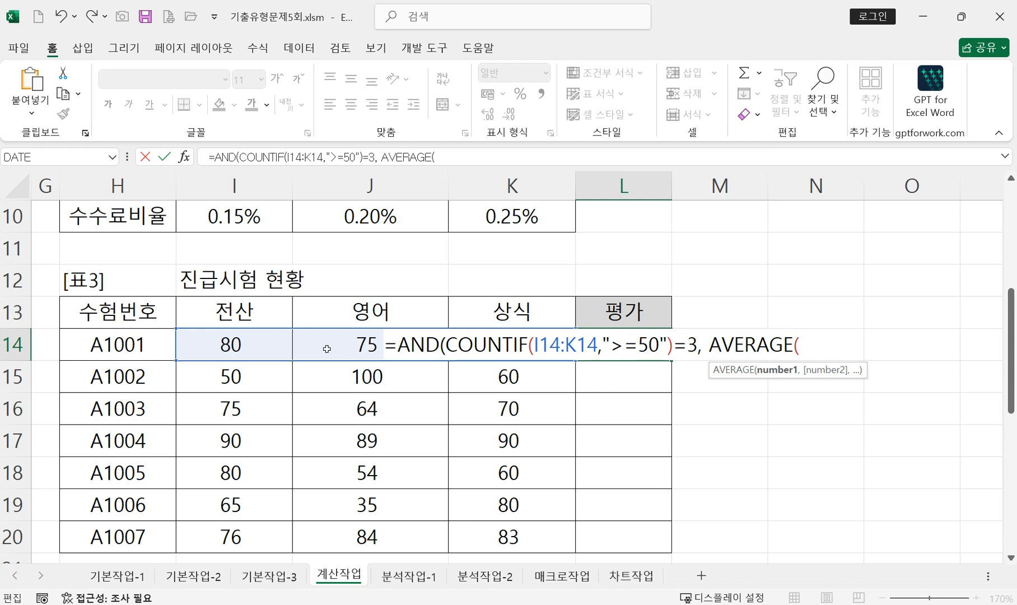
drag(225, 345, 547, 338)
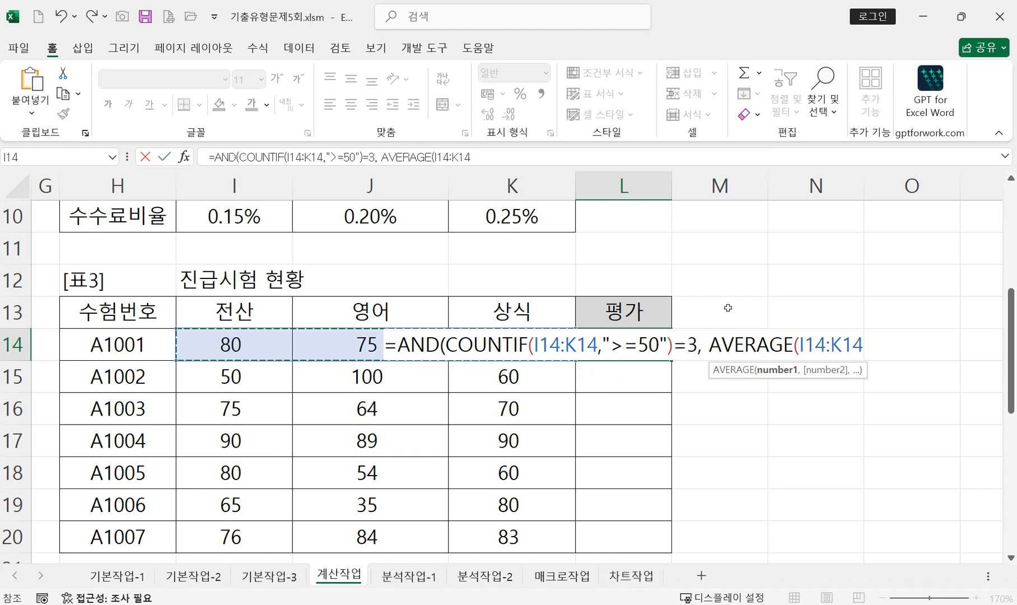
text())
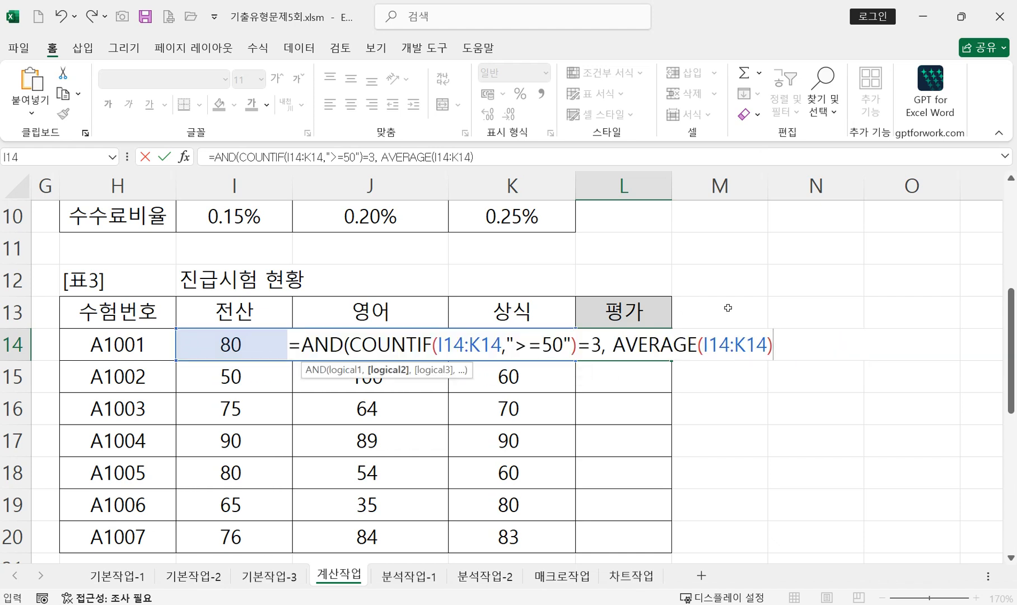
text(>=70 ))
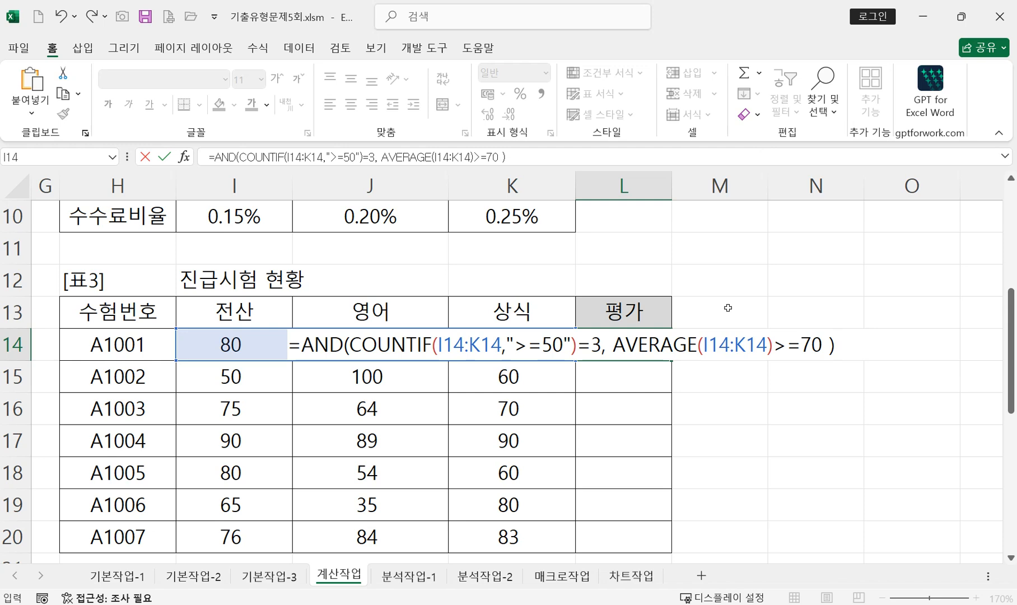
key(Return)
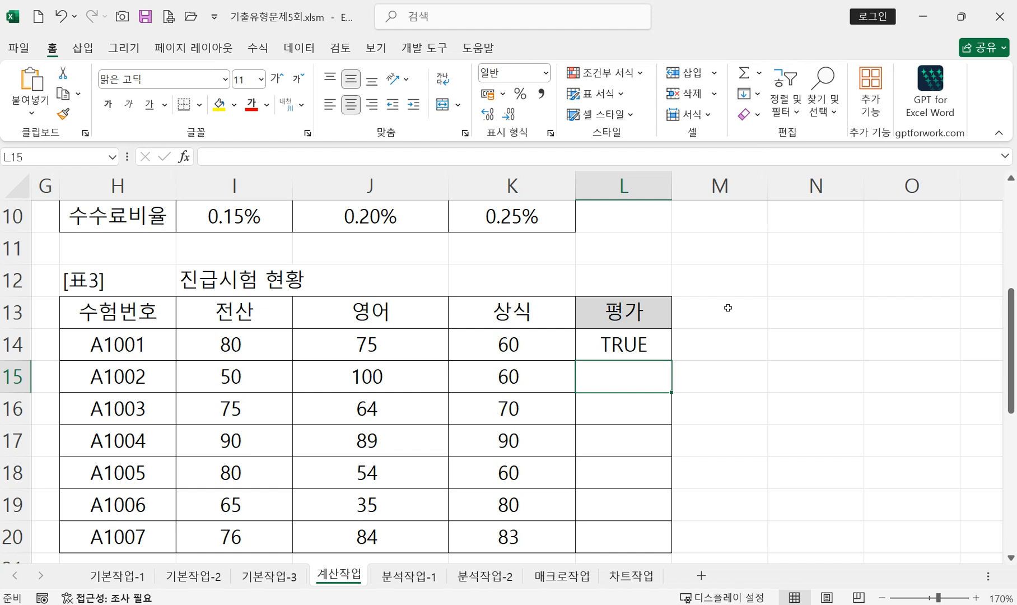
Step: Reopen the L14 formula and insert IF( before AND so that the AND expression becomes its logical test
double_click(627, 351)
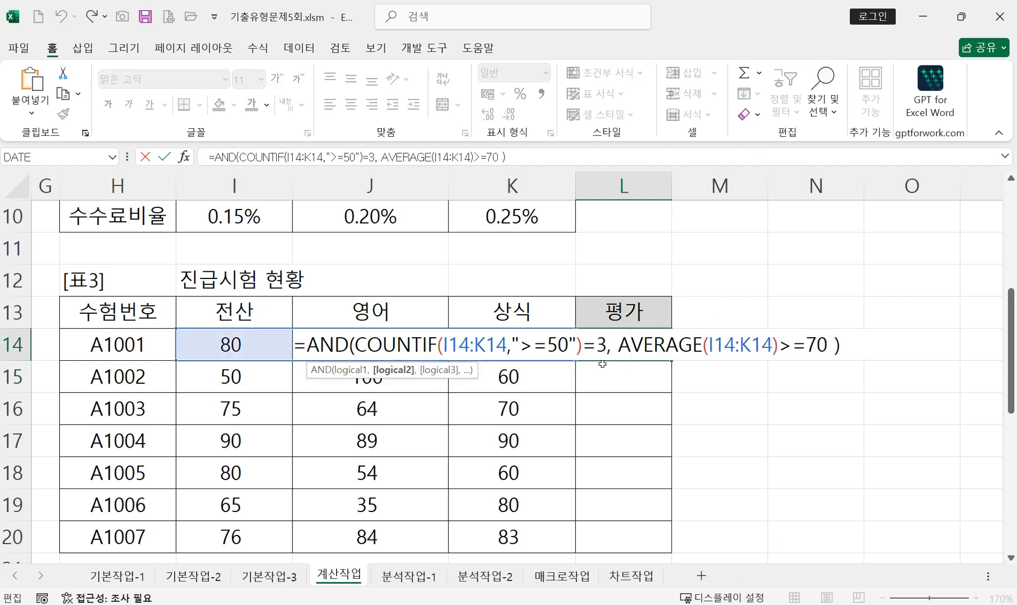
click(307, 344)
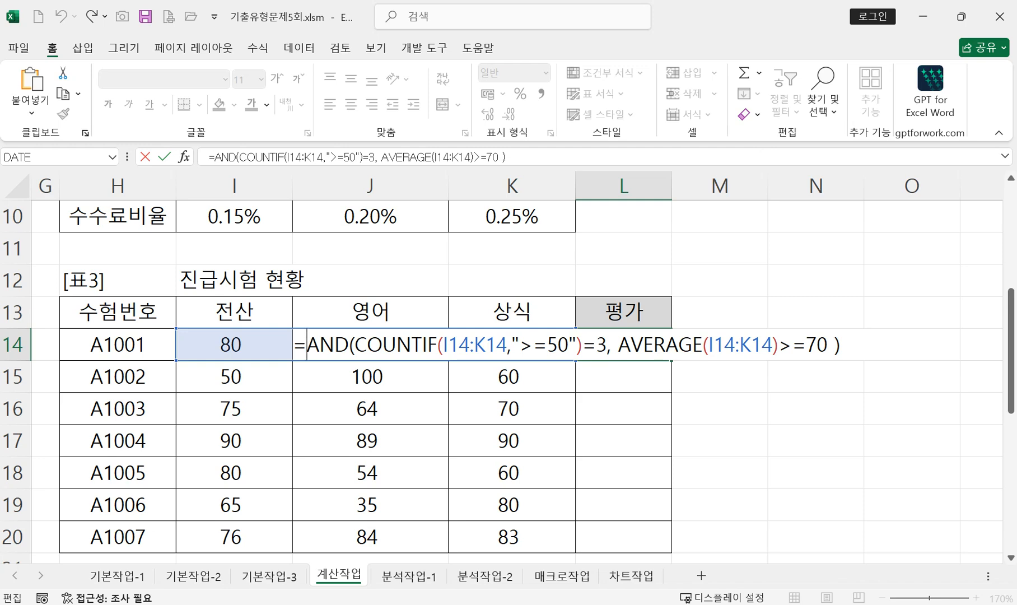
text(i)
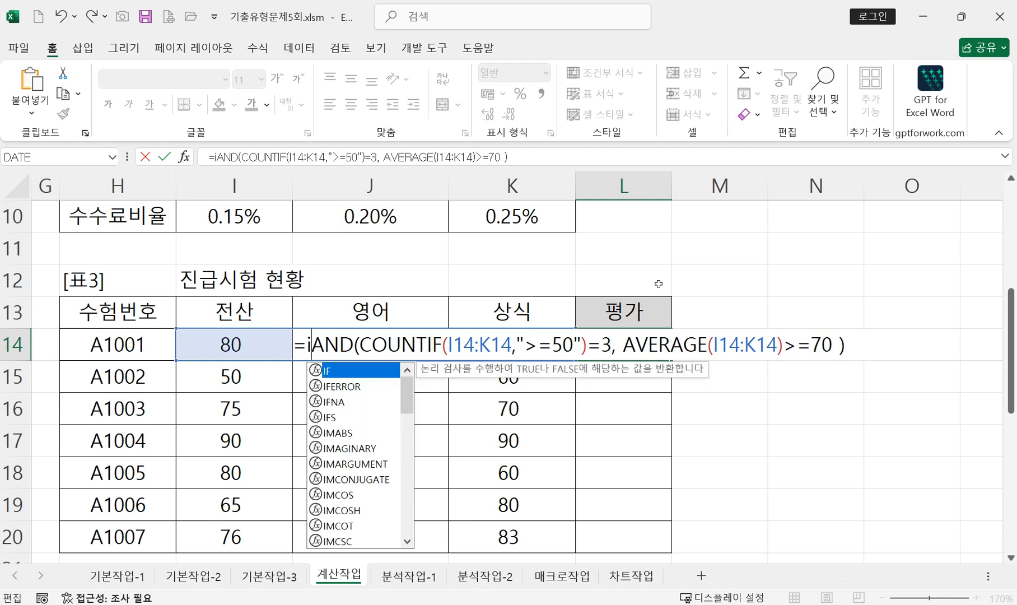
double_click(353, 371)
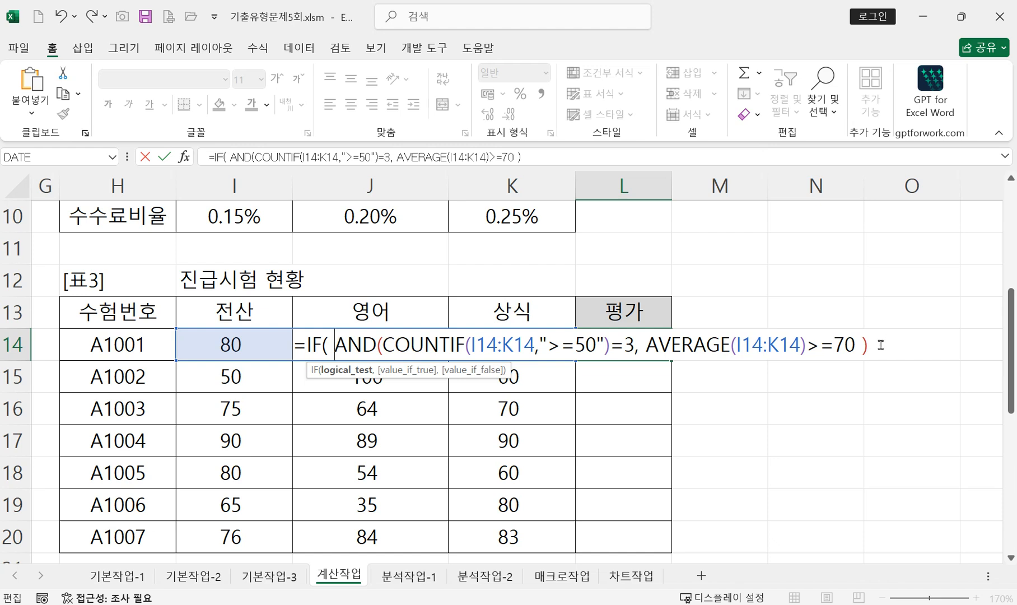
Step: Give the IF in L14 the true result "합격", followed by a comma for the false argument
text(, ")
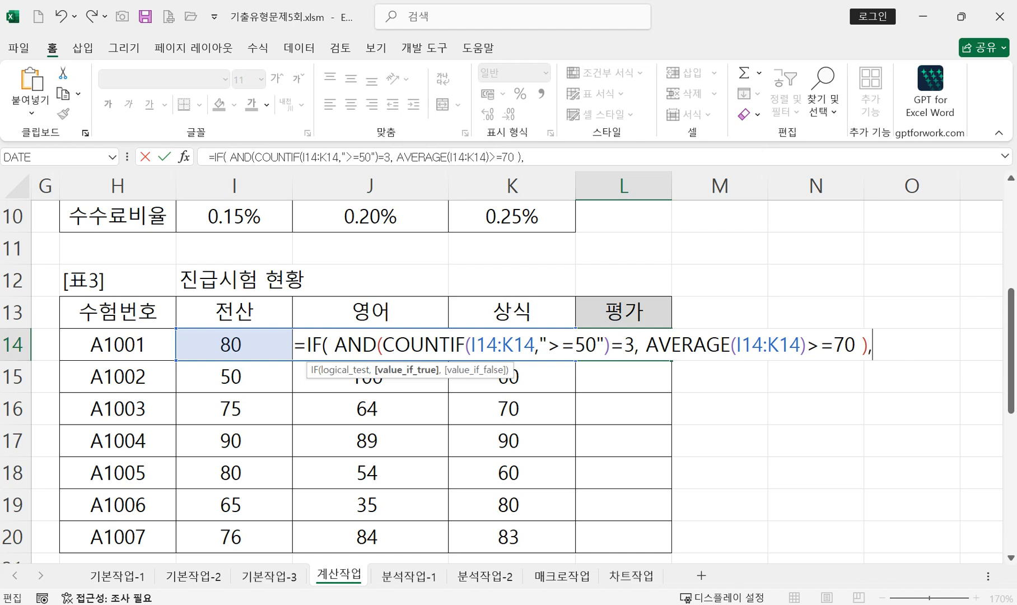
text(g)
key(BackSpace)
key(Hangul)
text(ㅎ합격",)
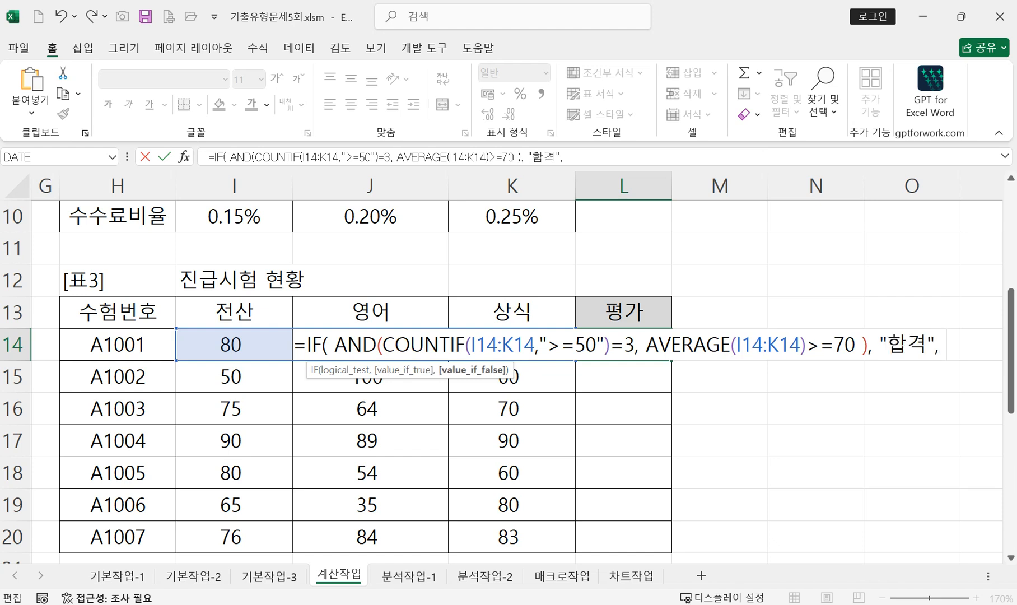
Step: Give the IF in L14 the false result "불합격", close the function and enter the formula
text( "불합격"))
key(Return)
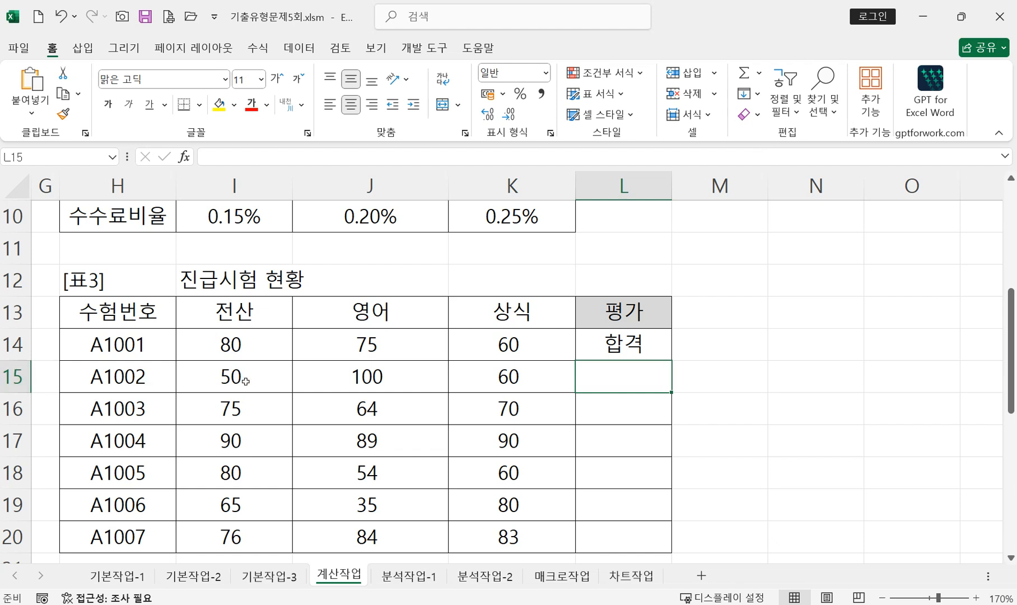
Step: Enter a COUNTIF formula in L15 with the range I15:K15 and the criterion >=50
text(=)
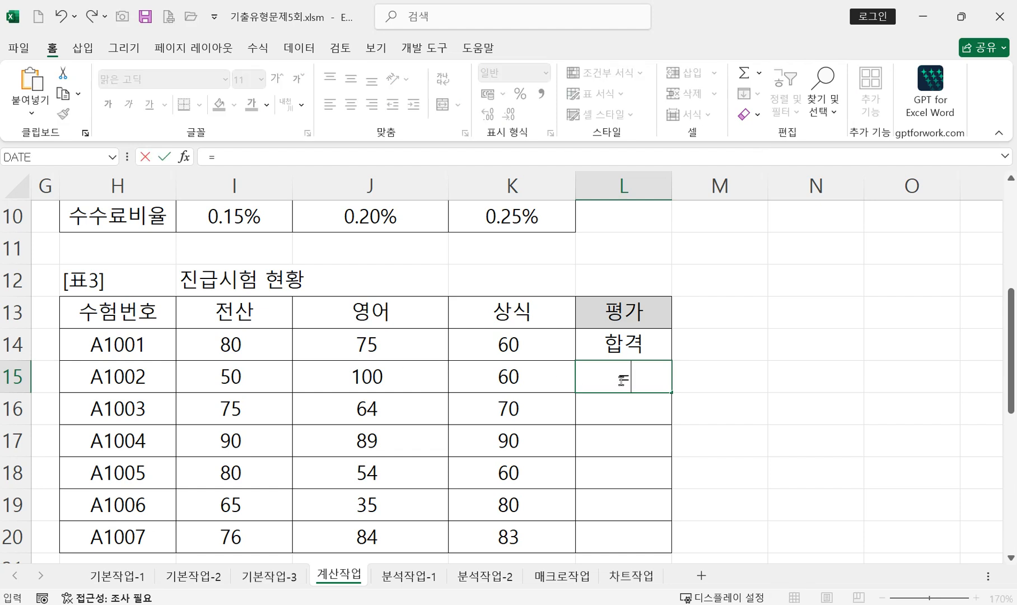
text(채ㅕ)
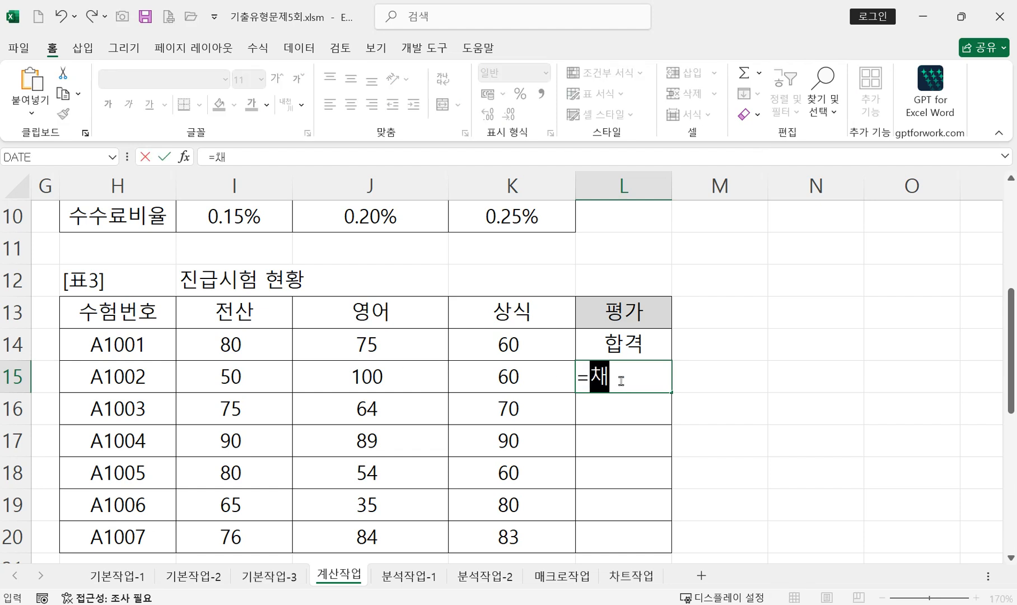
key(BackSpace)
key(BackSpace)
text(cou)
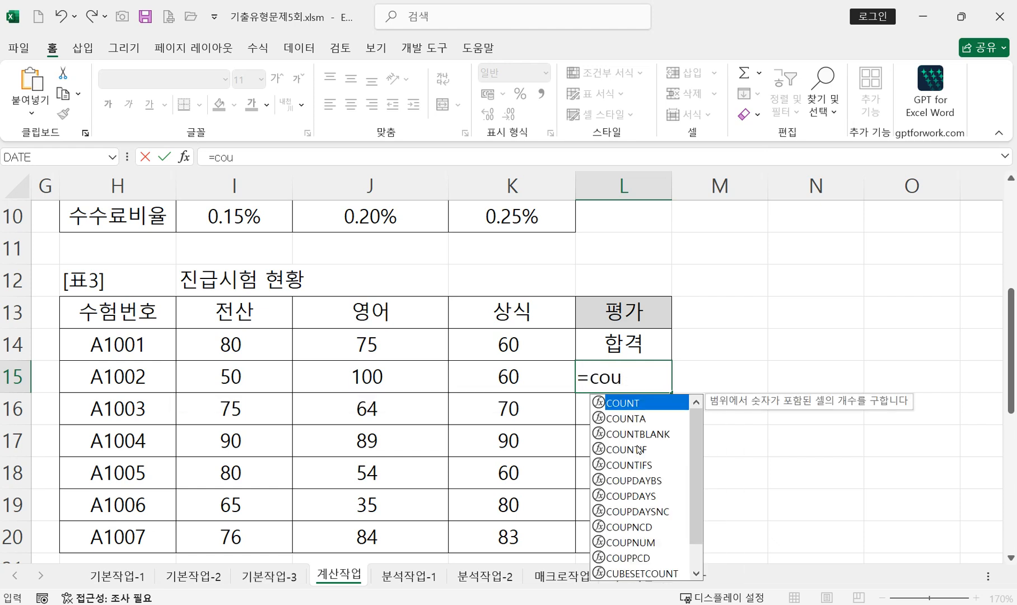
double_click(636, 451)
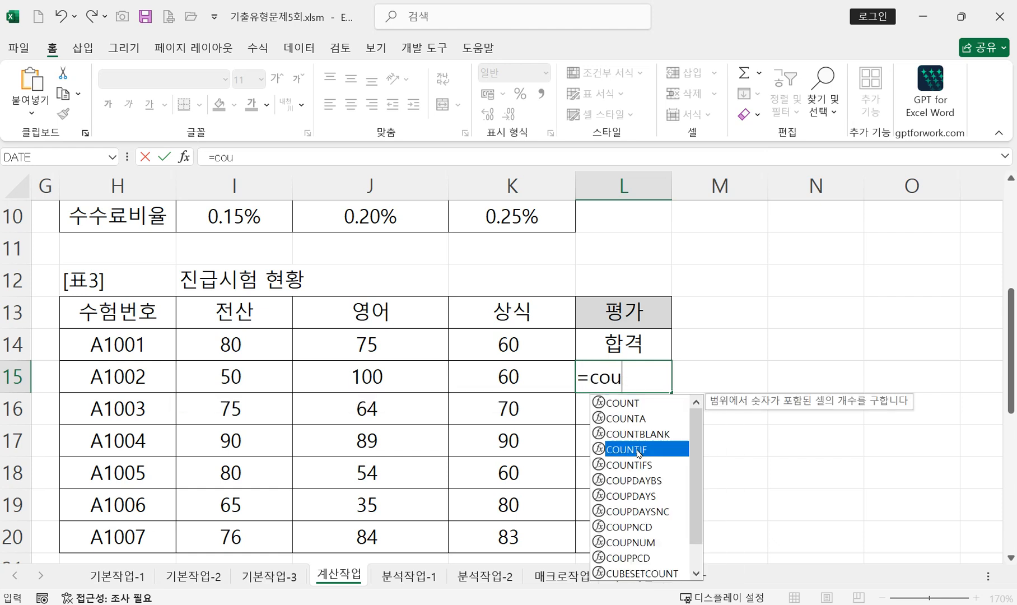
click(183, 157)
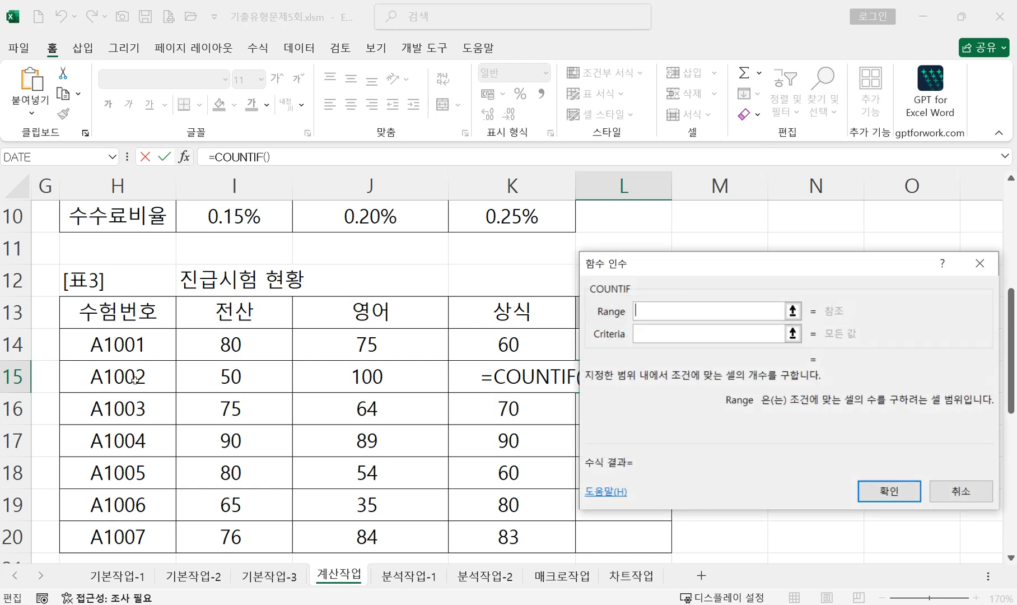
drag(210, 372, 511, 373)
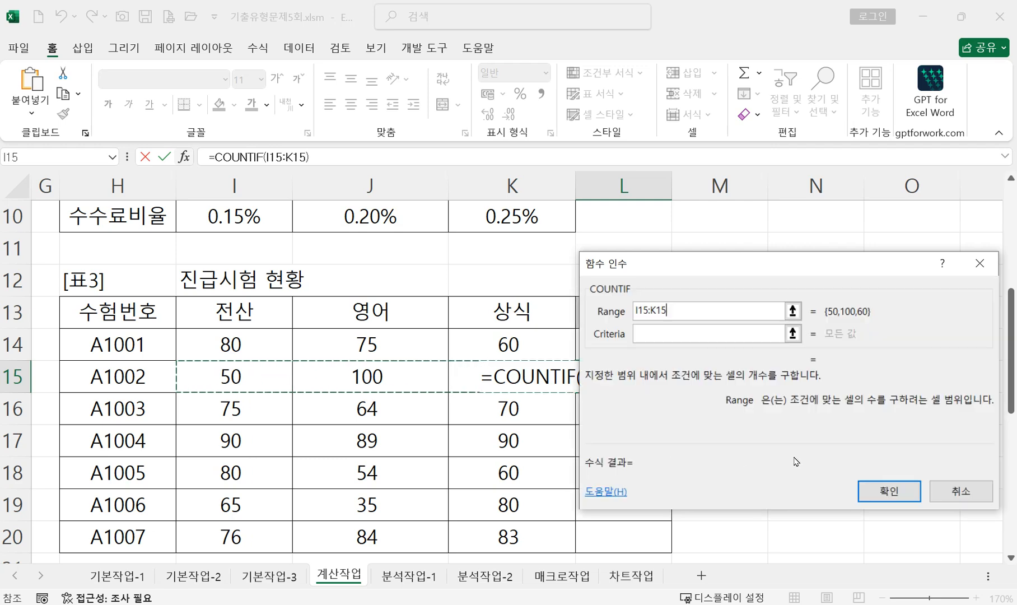
click(670, 330)
text(>=50)
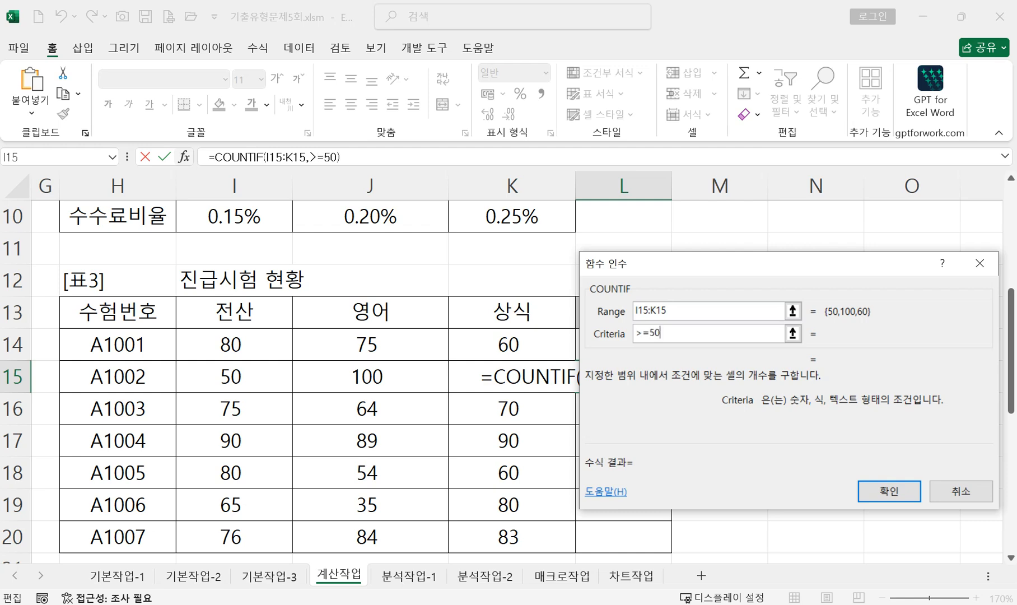
click(883, 493)
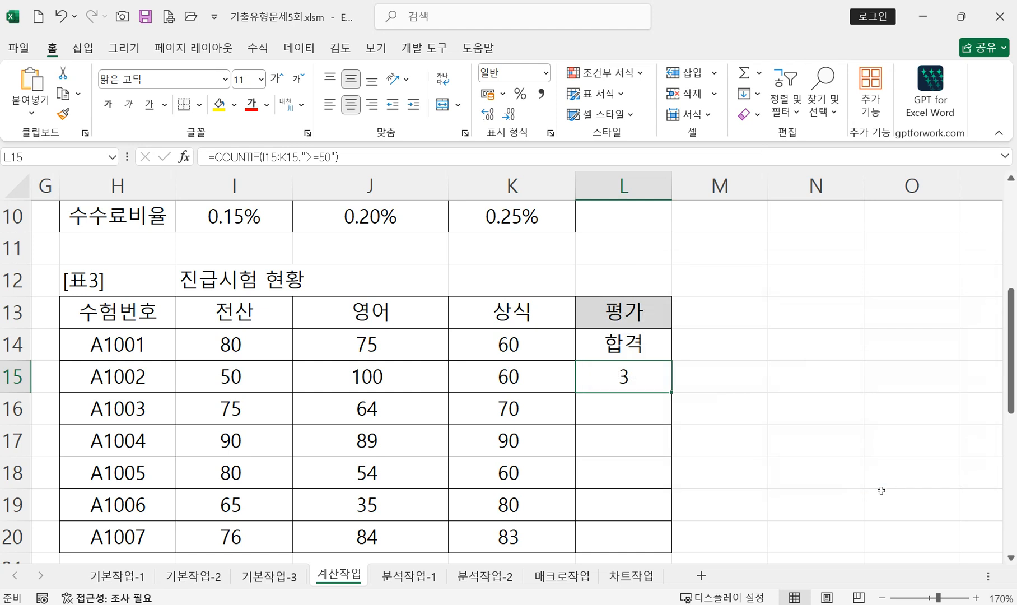
Step: Append =3 to the COUNTIF formula in L15 so it tests whether all three scores qualify
double_click(630, 380)
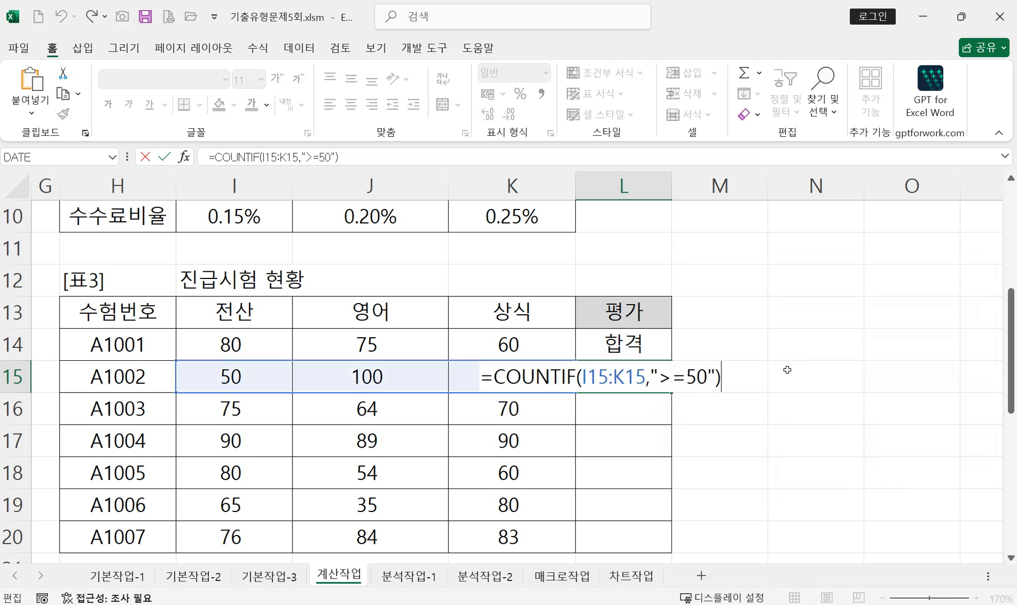
text(=3)
key(Return)
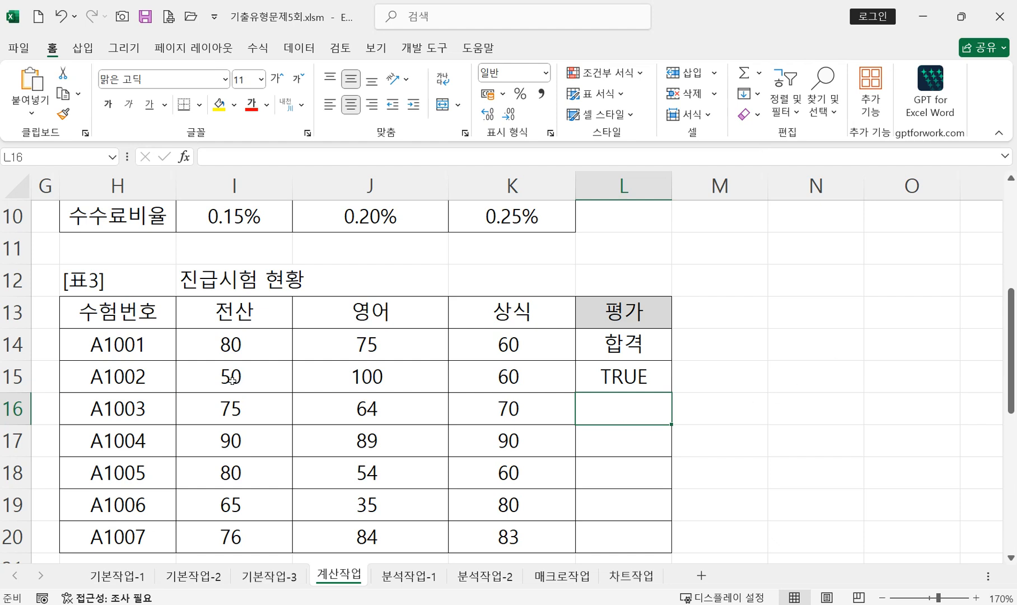
Step: Put AND( in front of the COUNTIF test in L15 and add a comma after =3 for a second condition
double_click(618, 380)
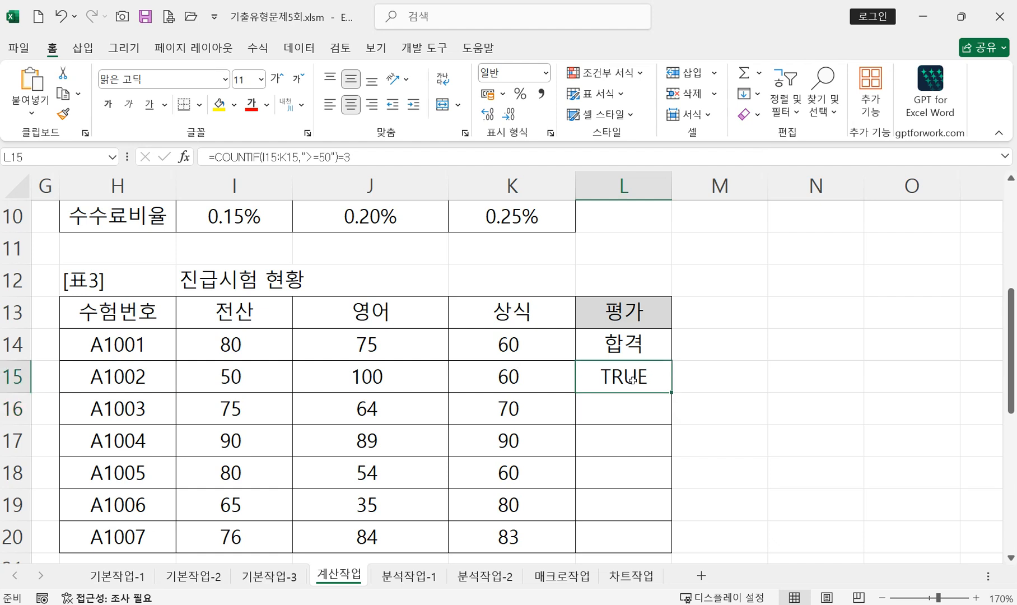
click(494, 378)
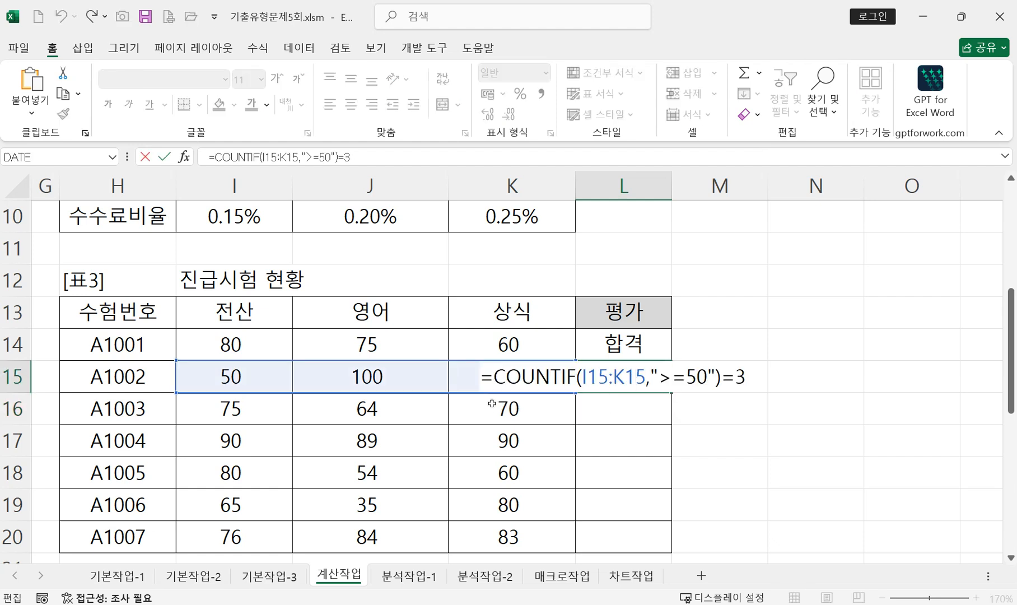
text(and)
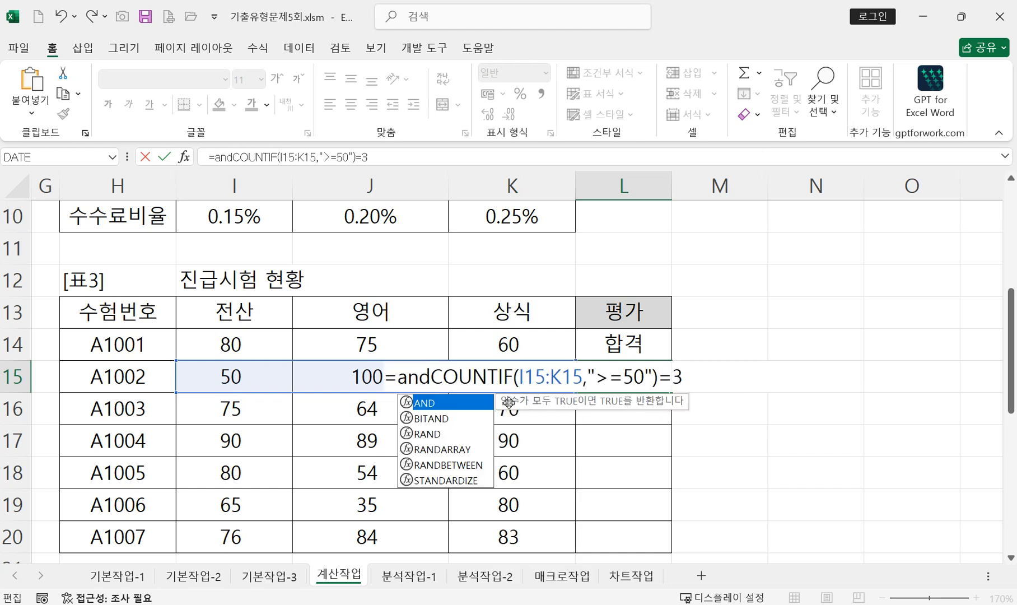
double_click(421, 406)
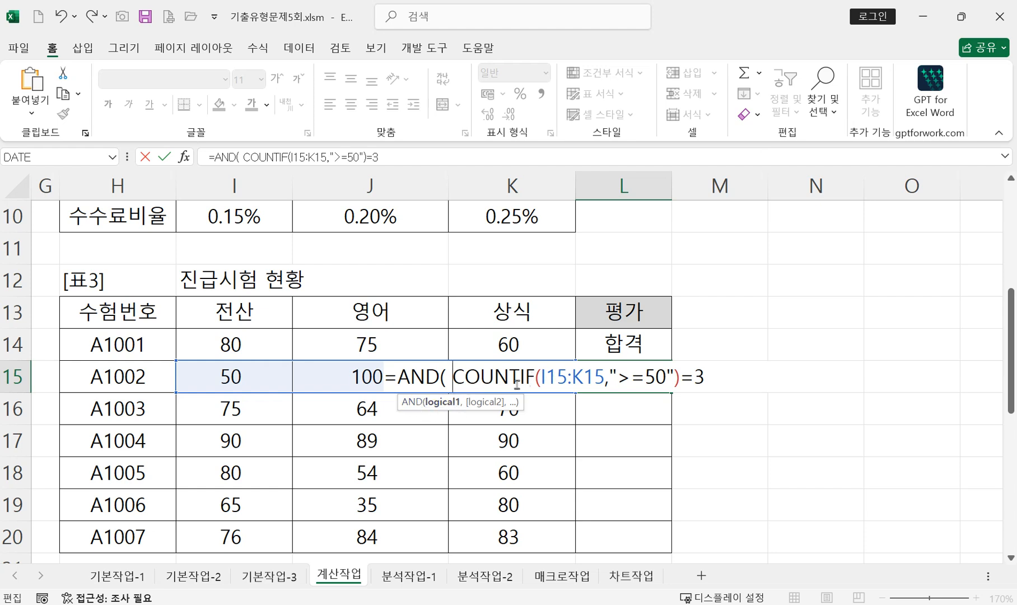
click(723, 374)
text(,)
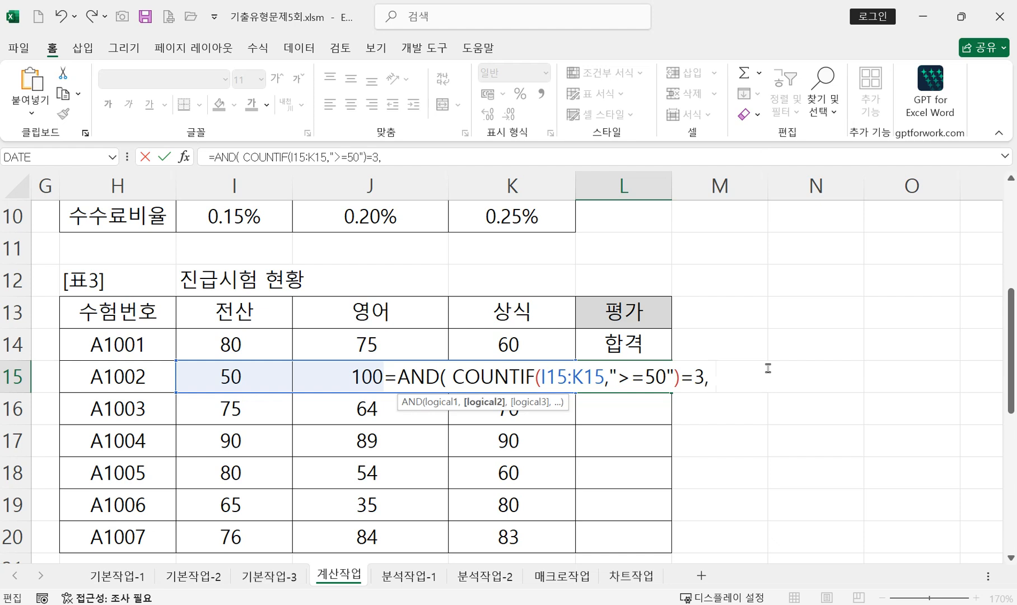
Step: Add AVERAGE(I15:K15)>=70 as the second AND condition in L15, close the AND function and enter the formula
text( av)
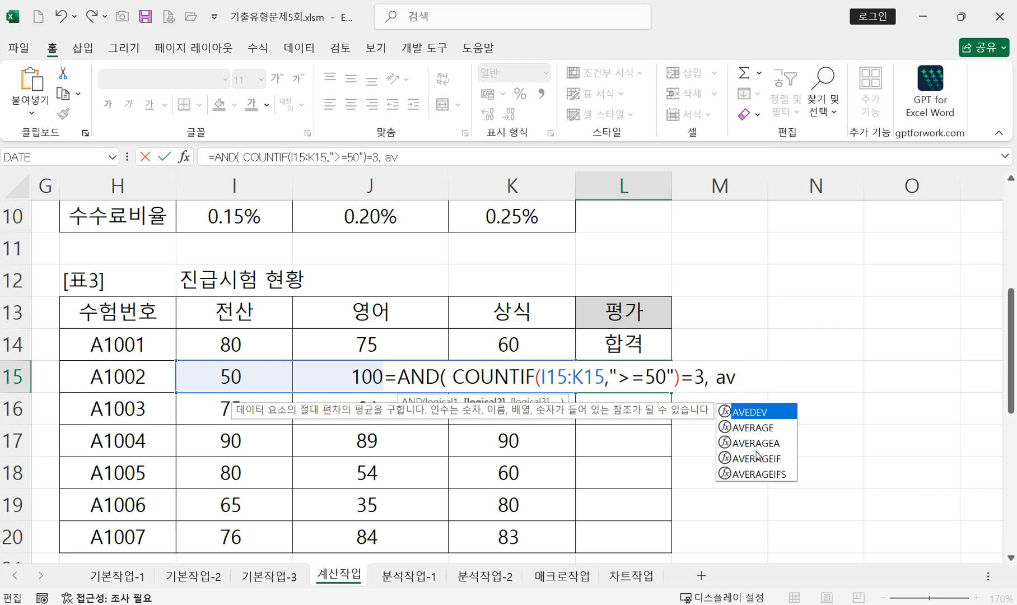
double_click(757, 431)
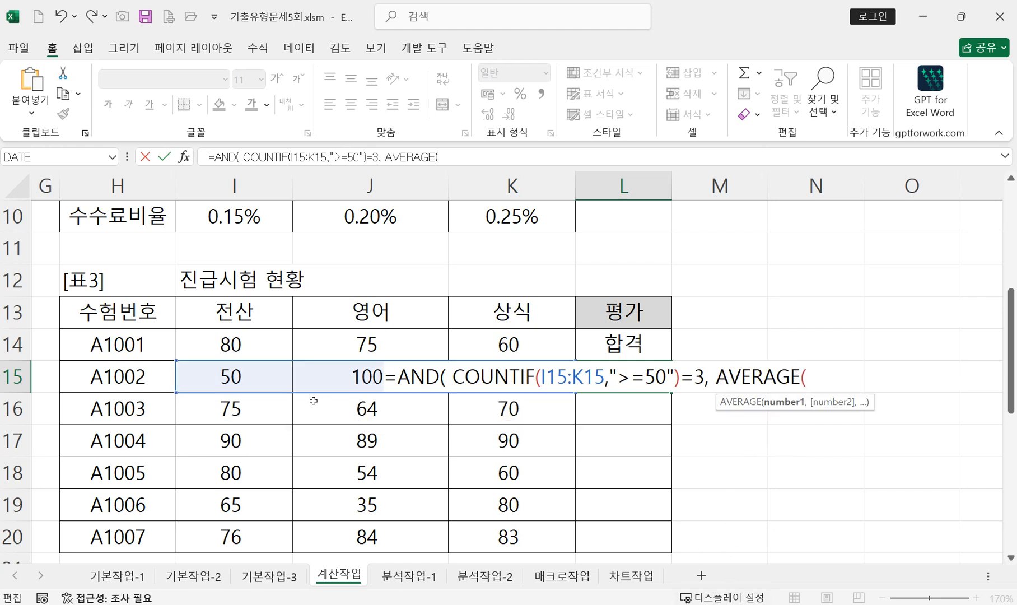
drag(232, 378, 467, 374)
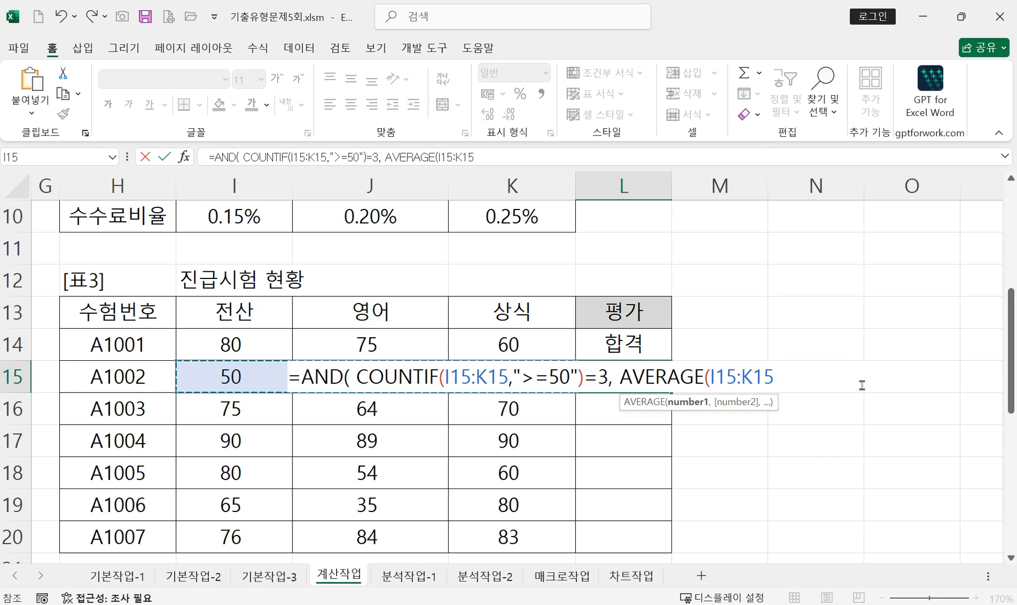
text()>=70)
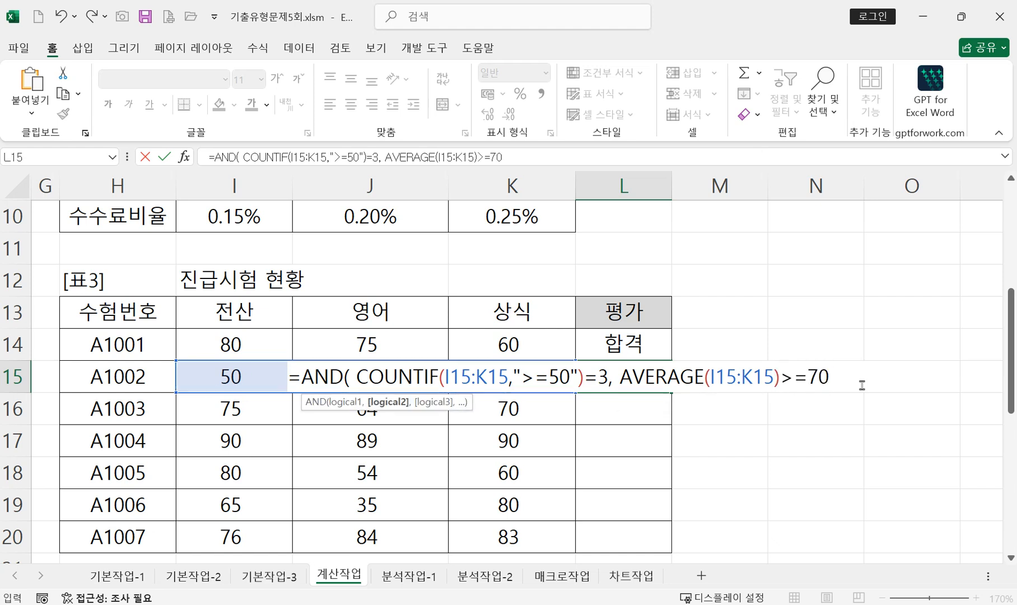
text( ))
key(Return)
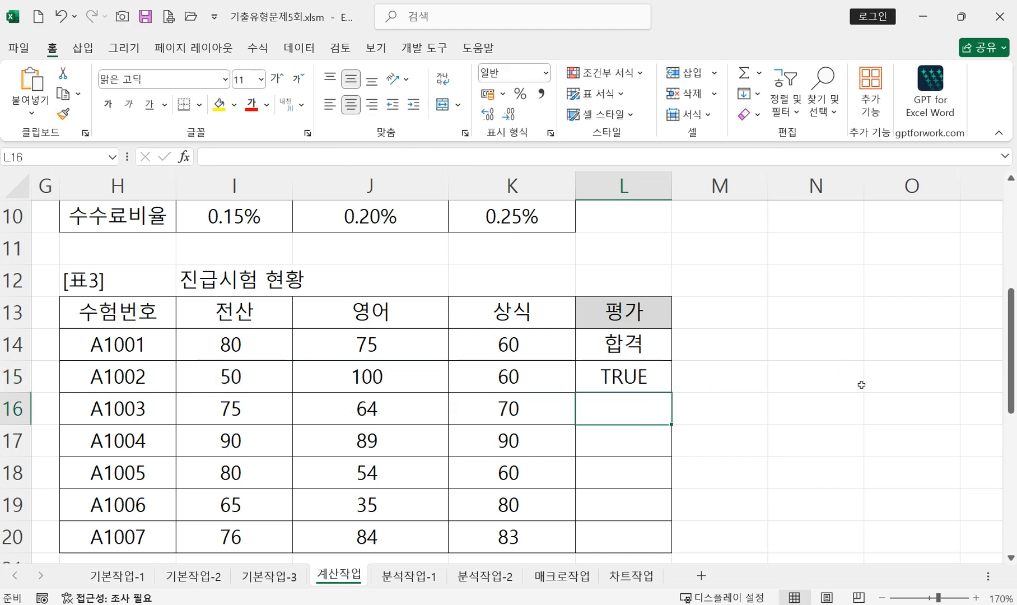
Step: Reopen the L15 formula, insert IF( before AND as its logical test, and add a comma after the AND expression
double_click(624, 382)
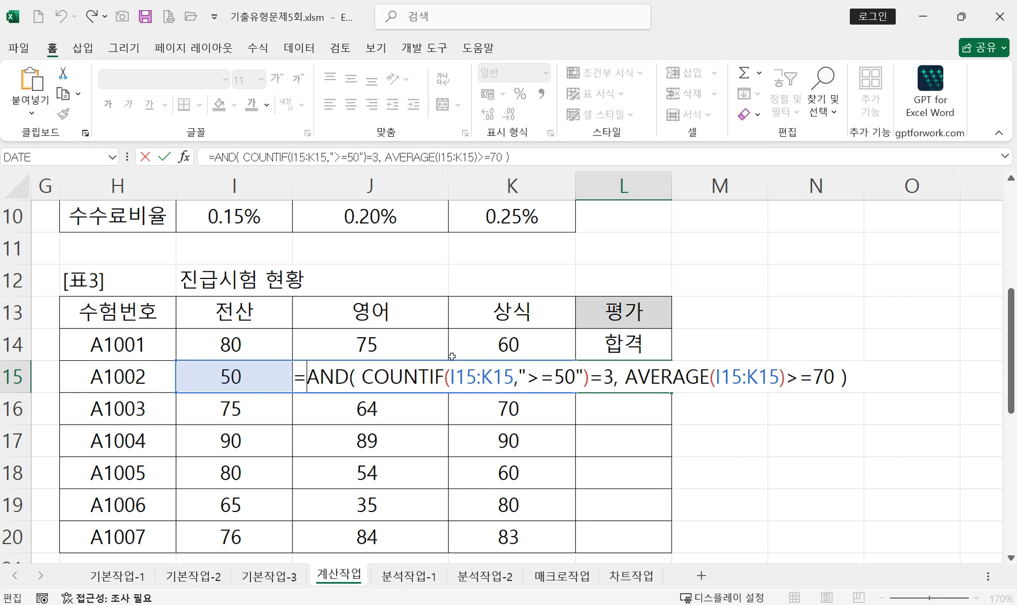
text(i)
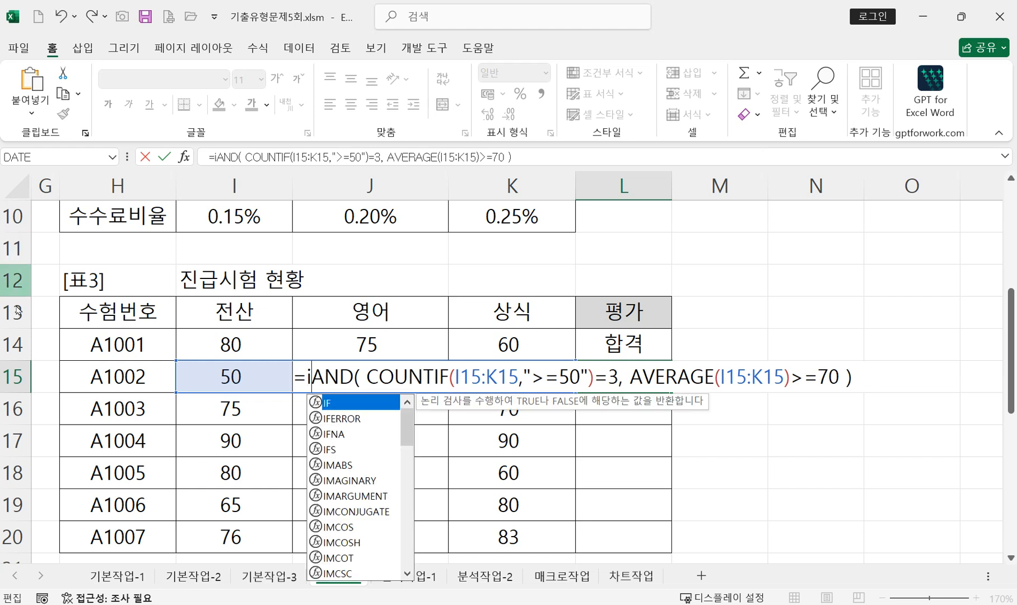
double_click(361, 403)
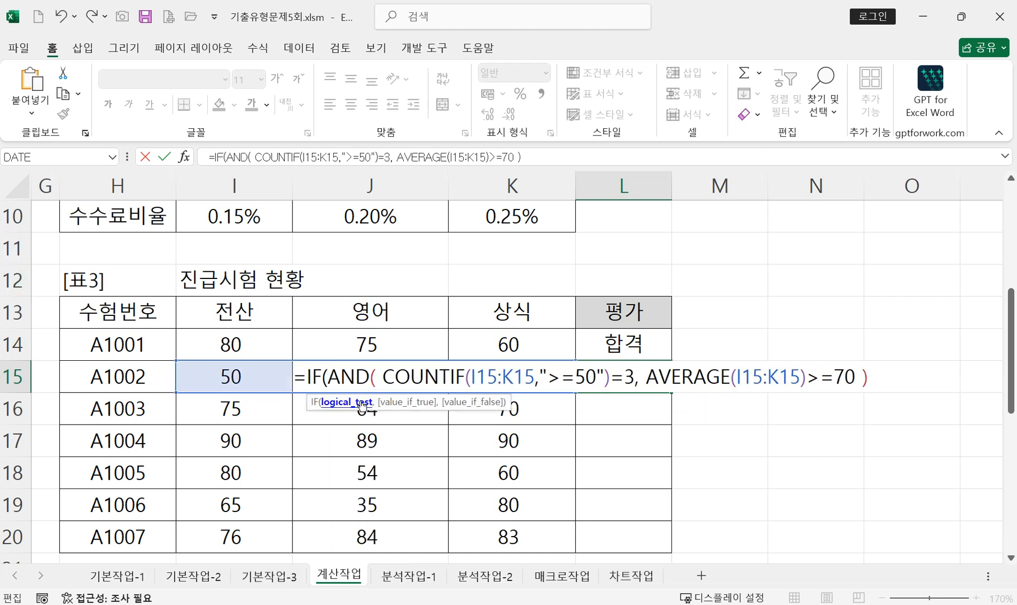
key(End)
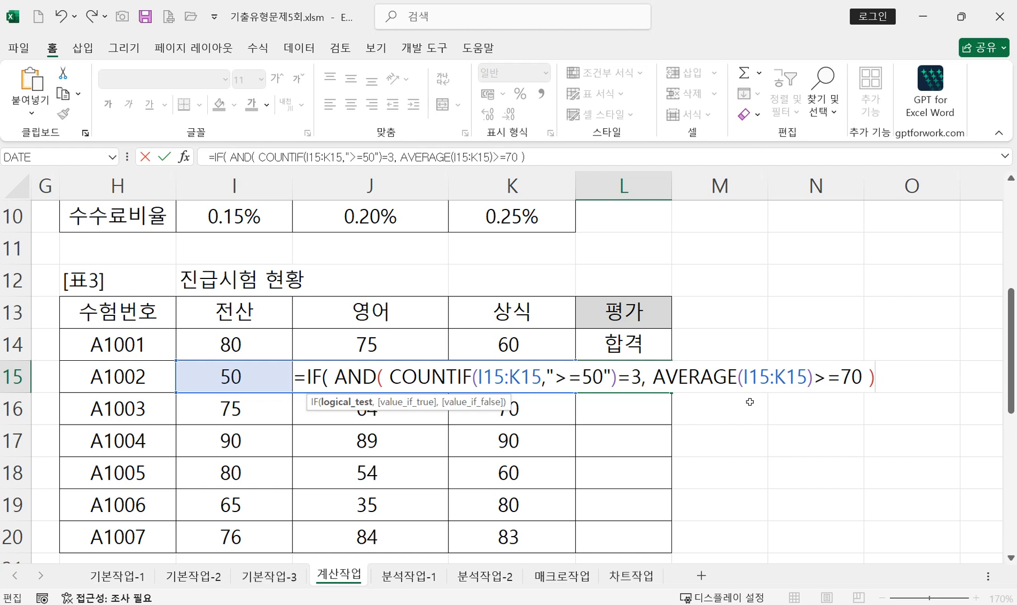
text(,)
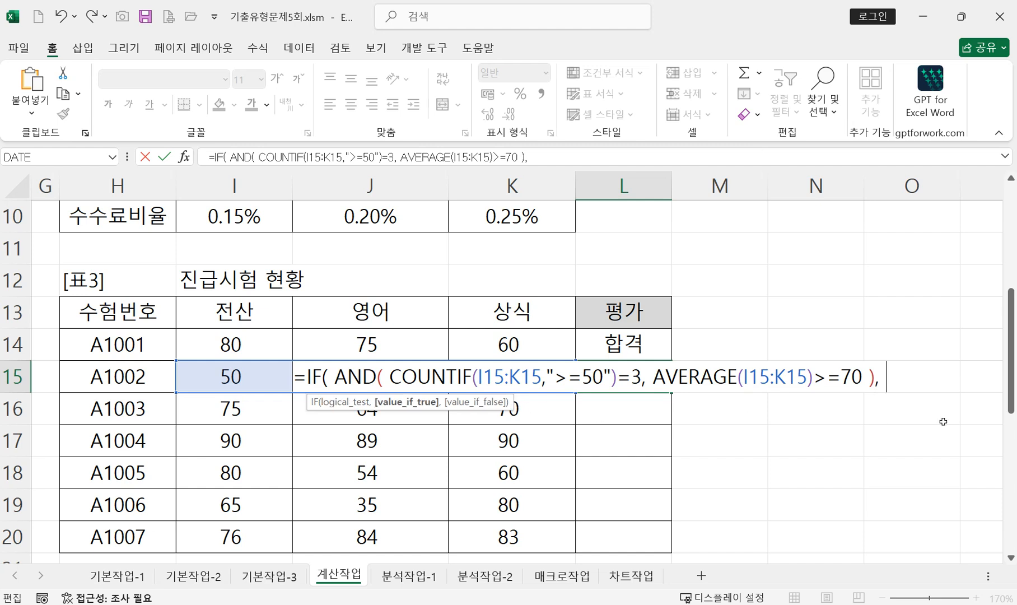
Step: Give the IF in L15 the true result "합격" and the false result "불합격", close it and enter the formula
text( "gk)
key(BackSpace)
key(BackSpace)
text(g)
text(합격)
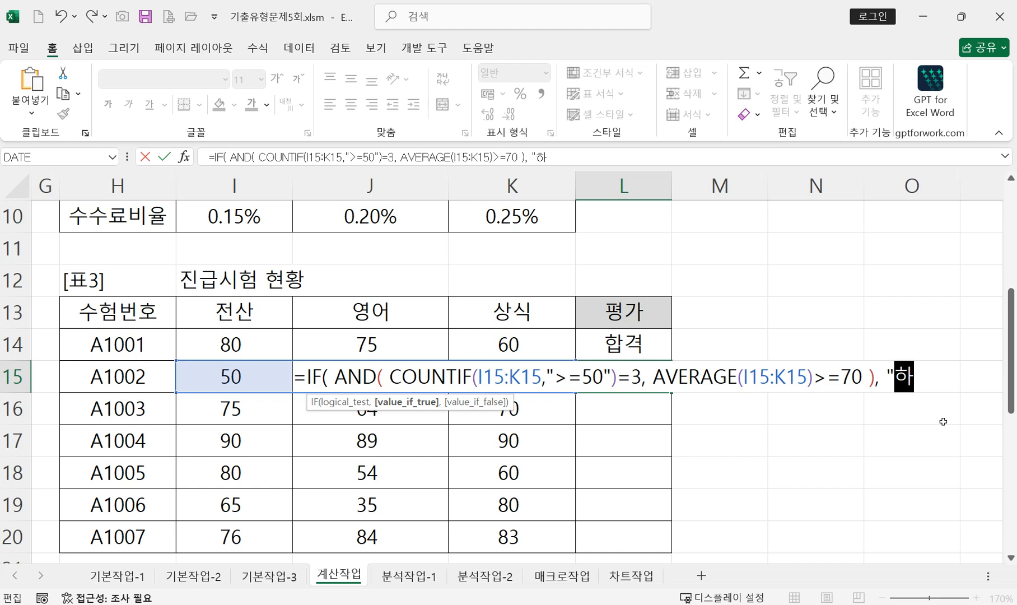
text(")
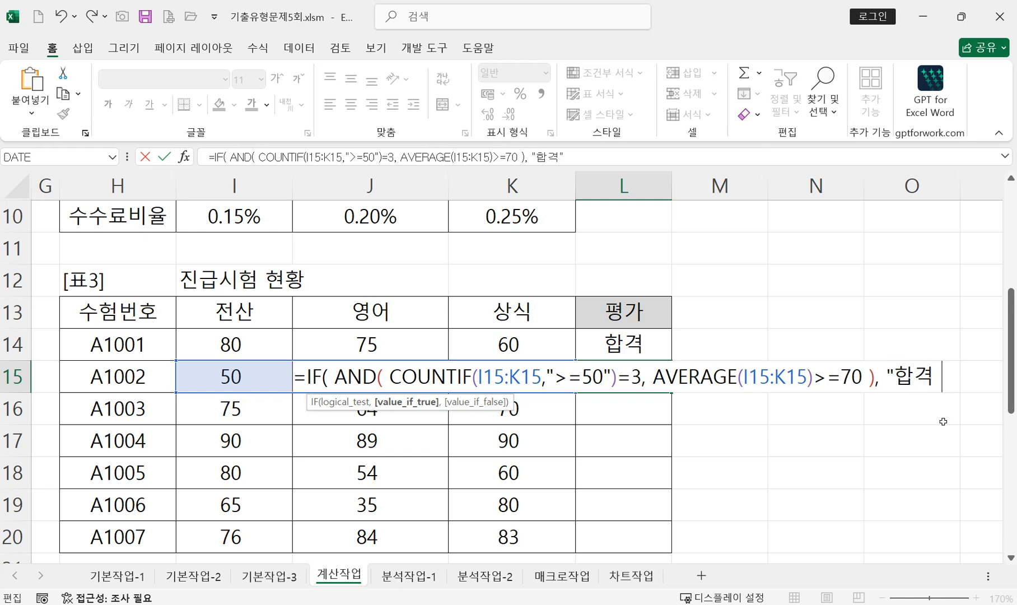
text(, "불합격)
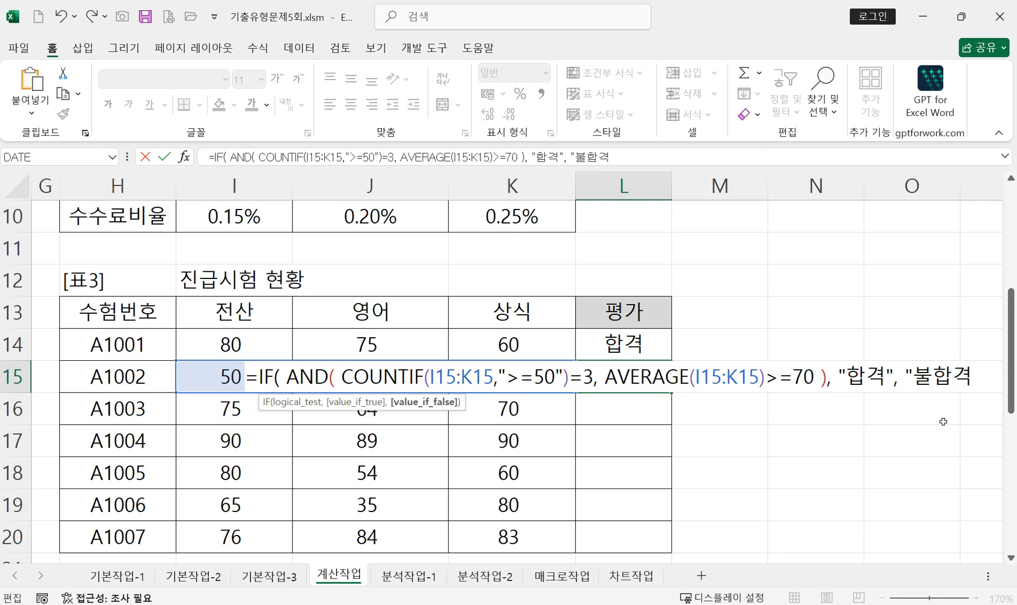
text(" ))
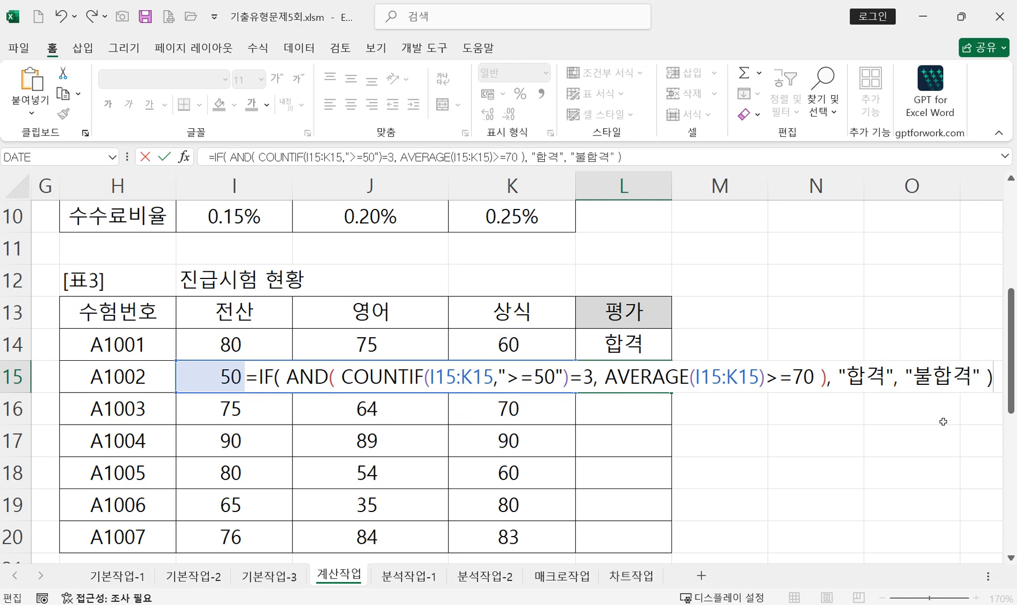
key(Return)
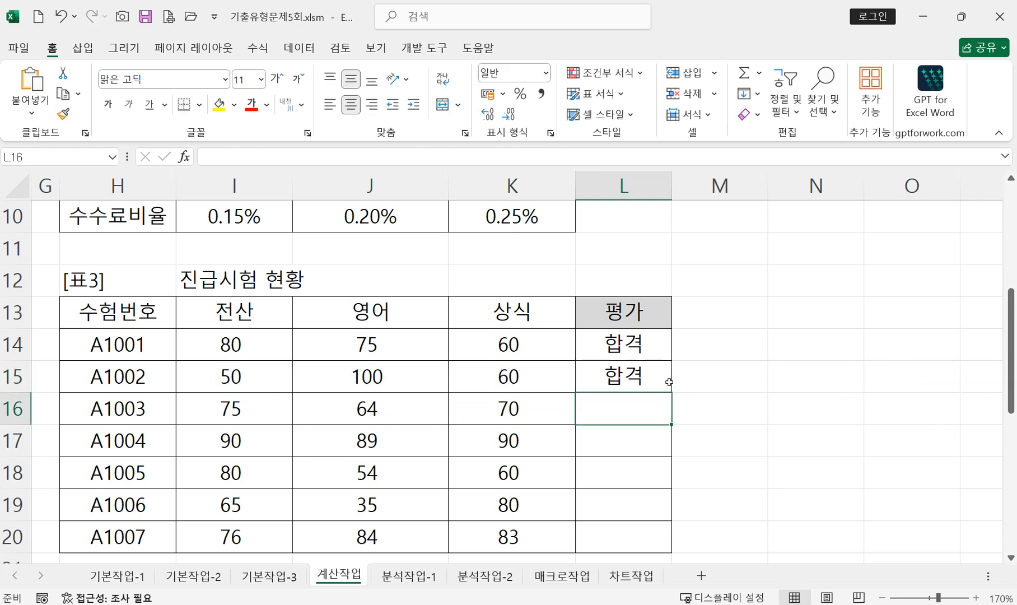
Step: Fill the L15 formula down the 평가 column through L20
click(627, 370)
drag(672, 393, 661, 548)
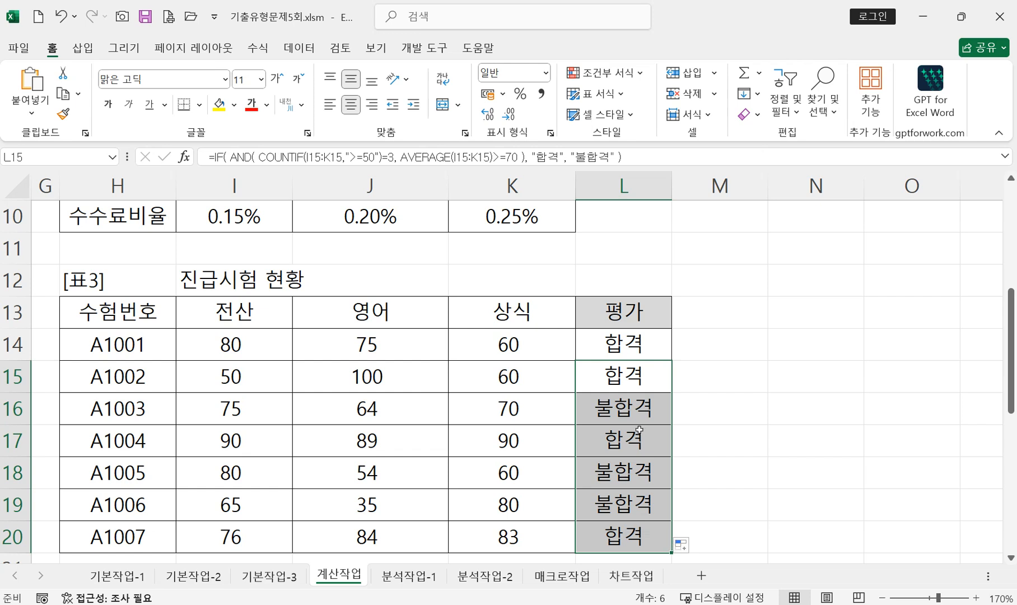
Step: Open the L14 formula to review its IF, AND, COUNTIF and AVERAGE arguments
double_click(629, 338)
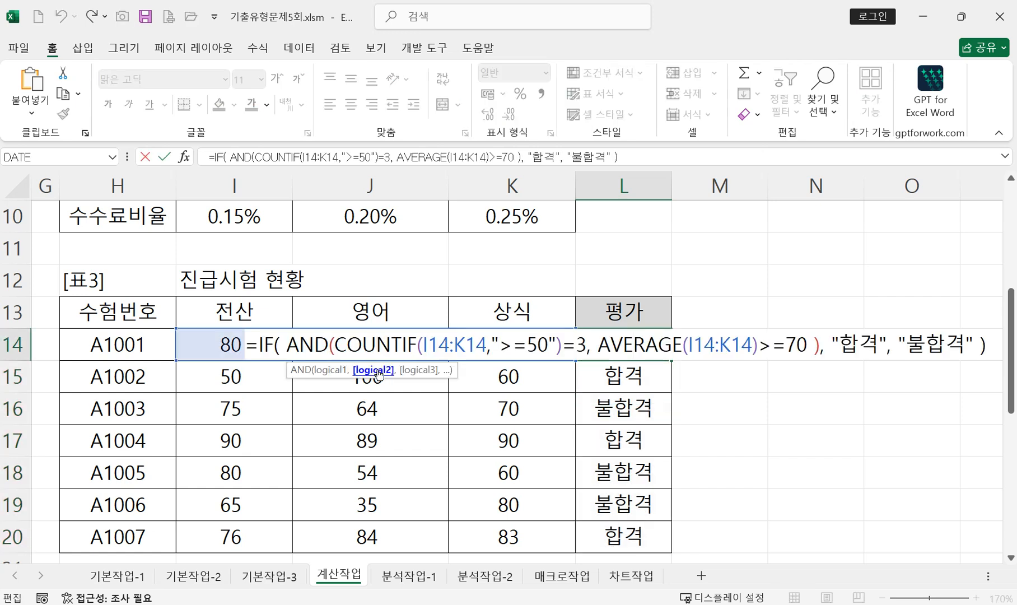